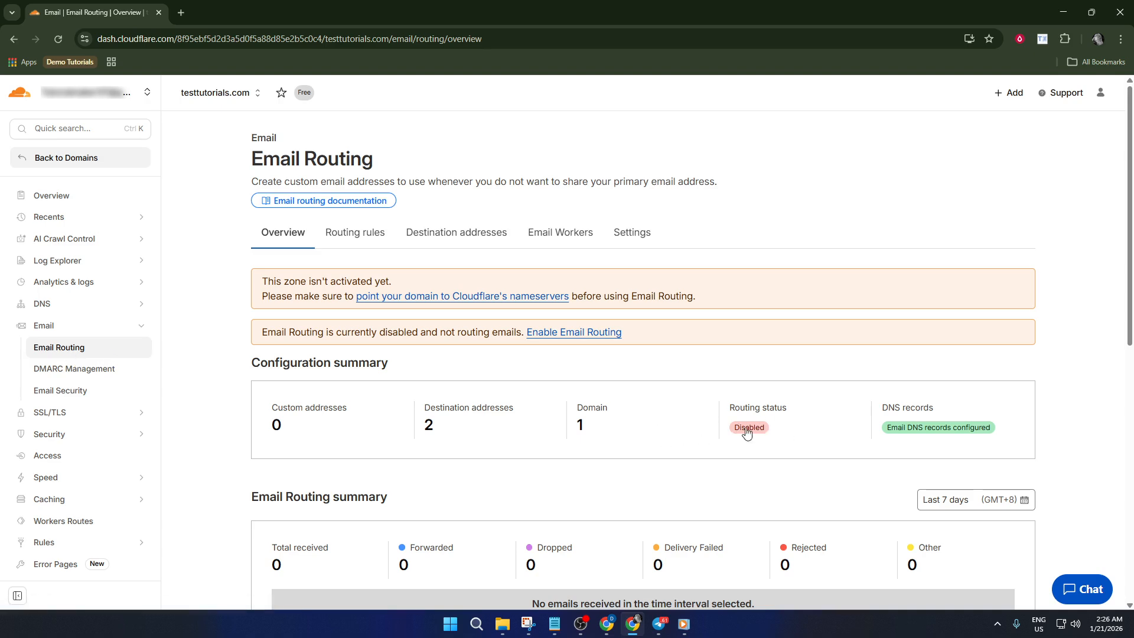
# Step: Open the DNS records page for testtutorials.com and bring its list of existing records into view
pyautogui.moveTo(747, 432)
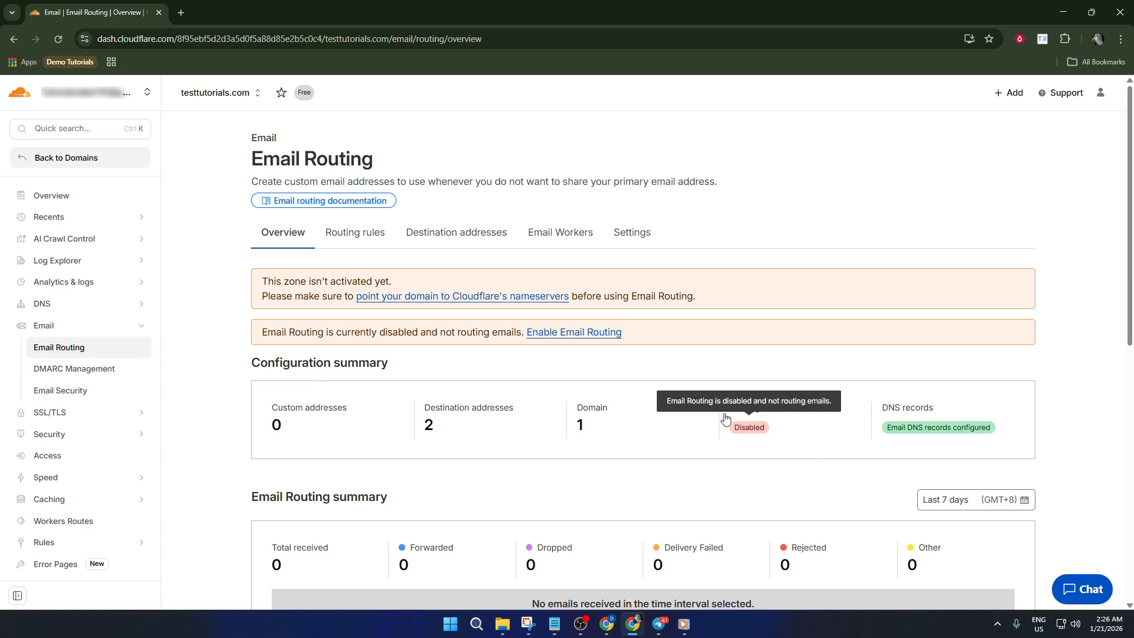
pyautogui.click(88, 306)
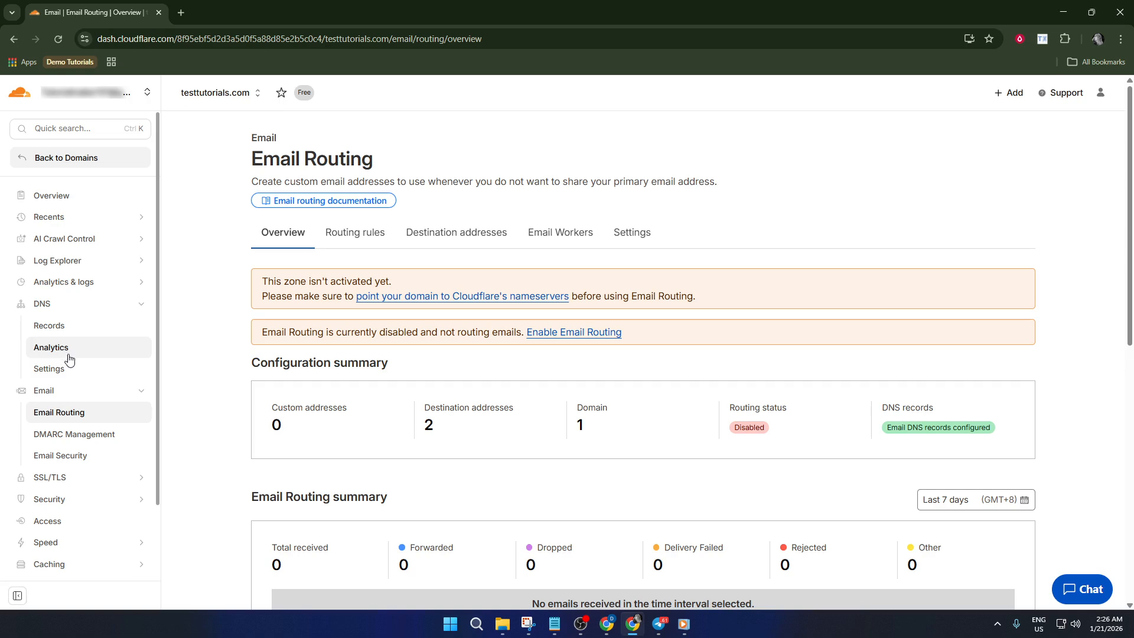
pyautogui.click(71, 332)
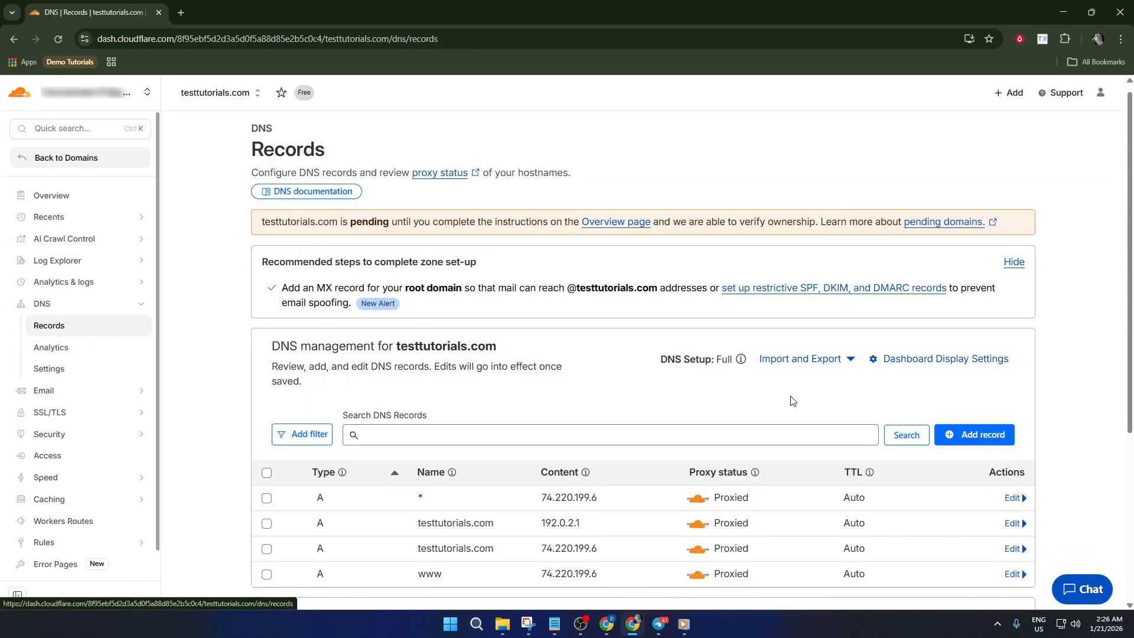
pyautogui.scroll(-2, 803, 395)
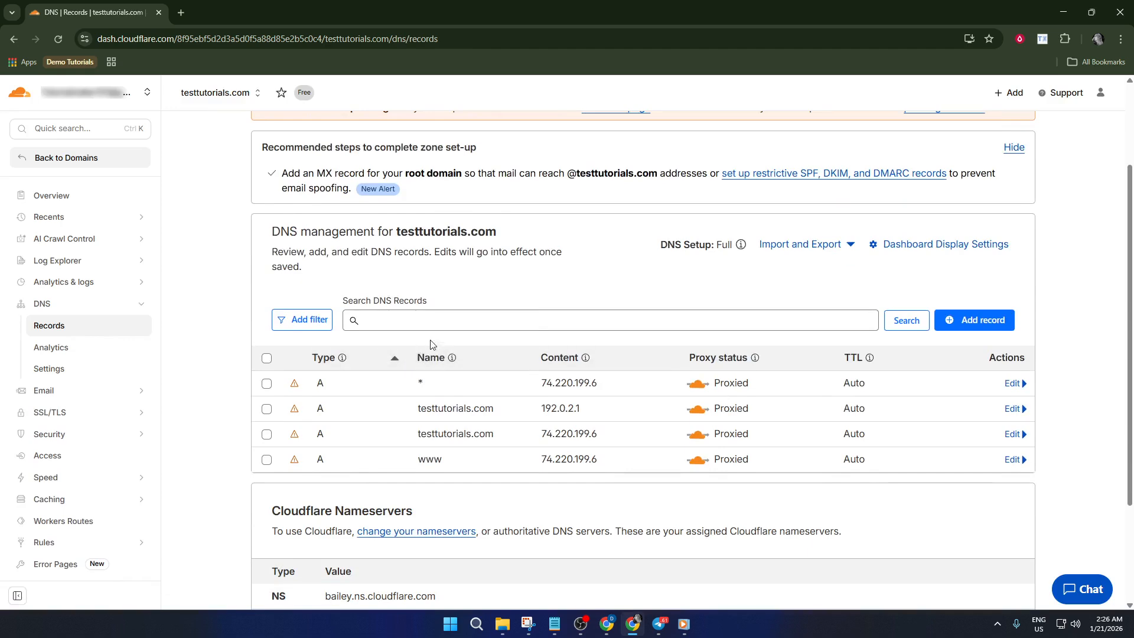
pyautogui.click(983, 324)
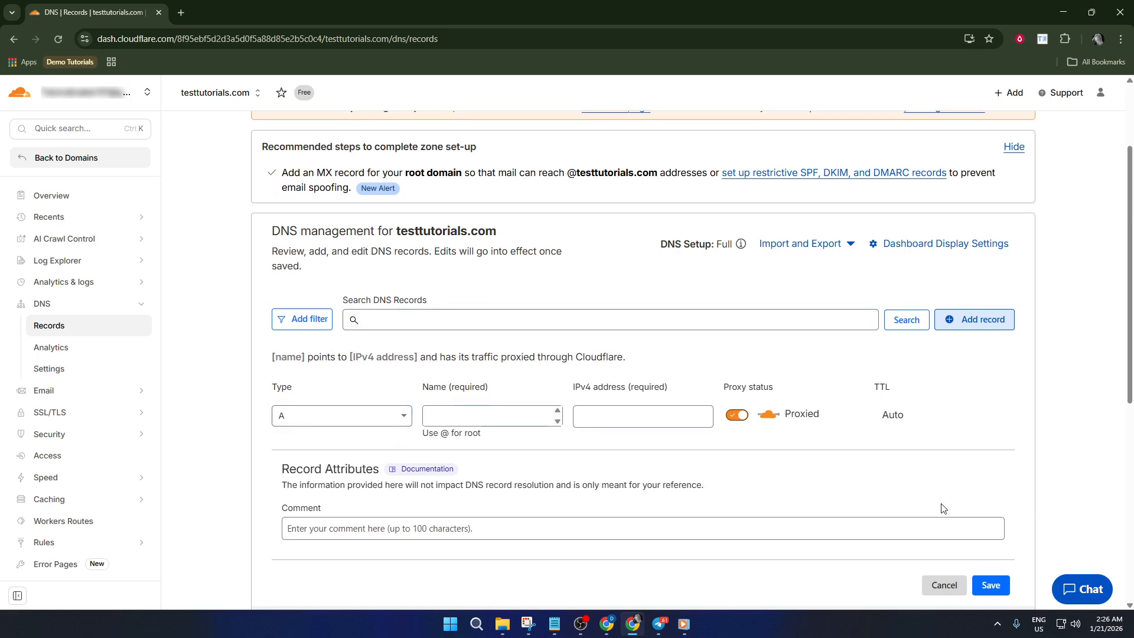
pyautogui.scroll(-2, 943, 513)
pyautogui.click(944, 461)
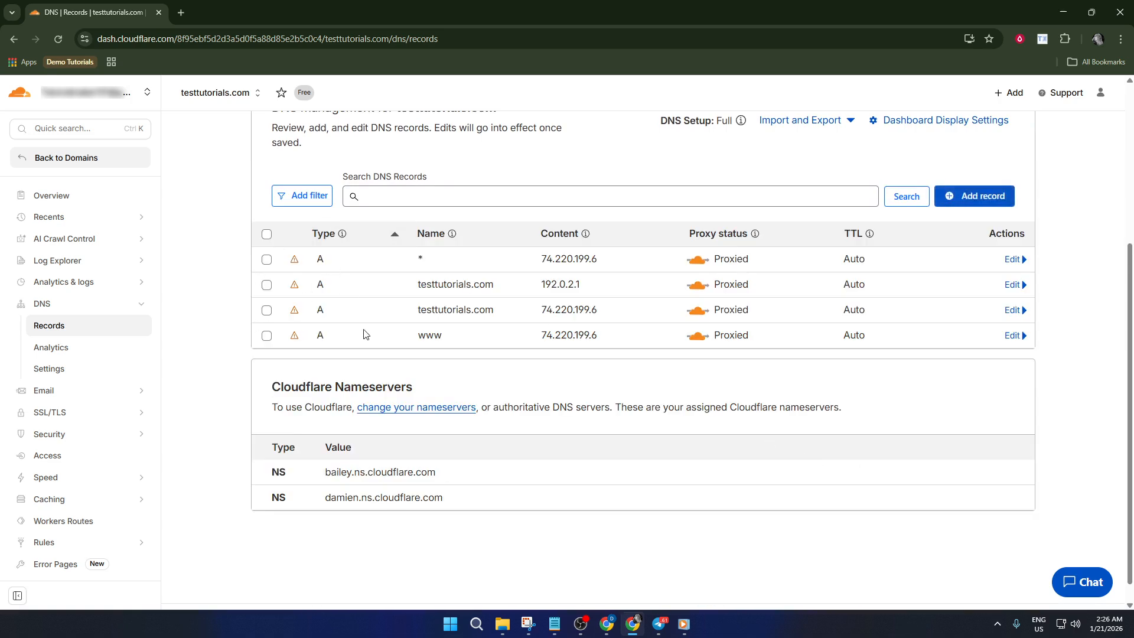
# Step: Start a new DNS record for testtutorials.com and set its type to MX
pyautogui.scroll(2, 446, 408)
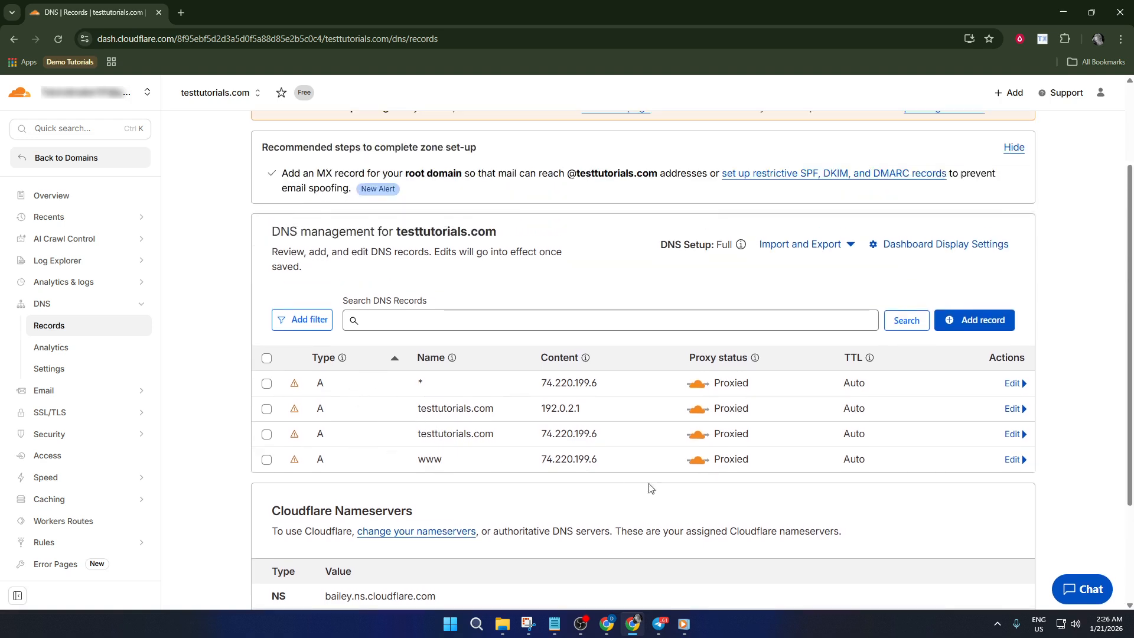
pyautogui.scroll(-1, 668, 490)
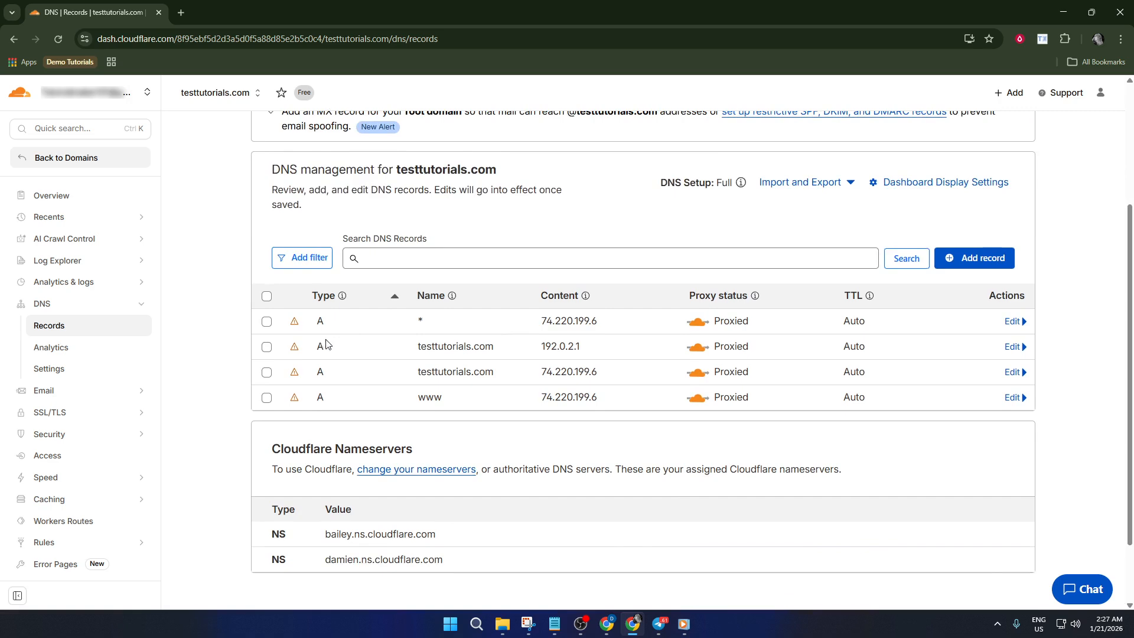
pyautogui.click(998, 267)
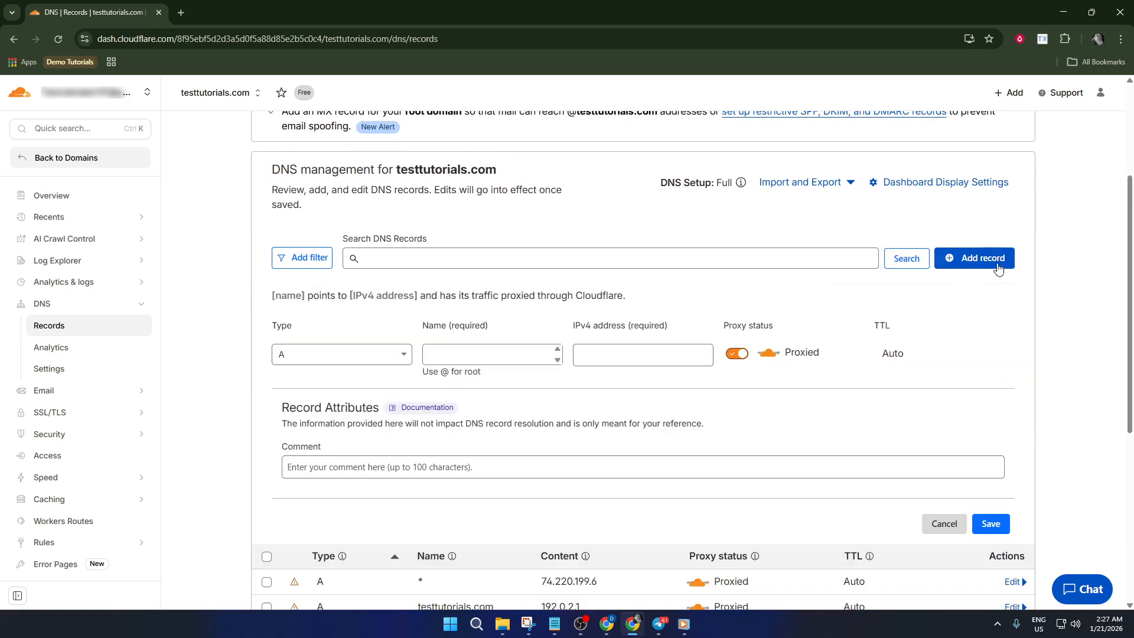
pyautogui.click(331, 352)
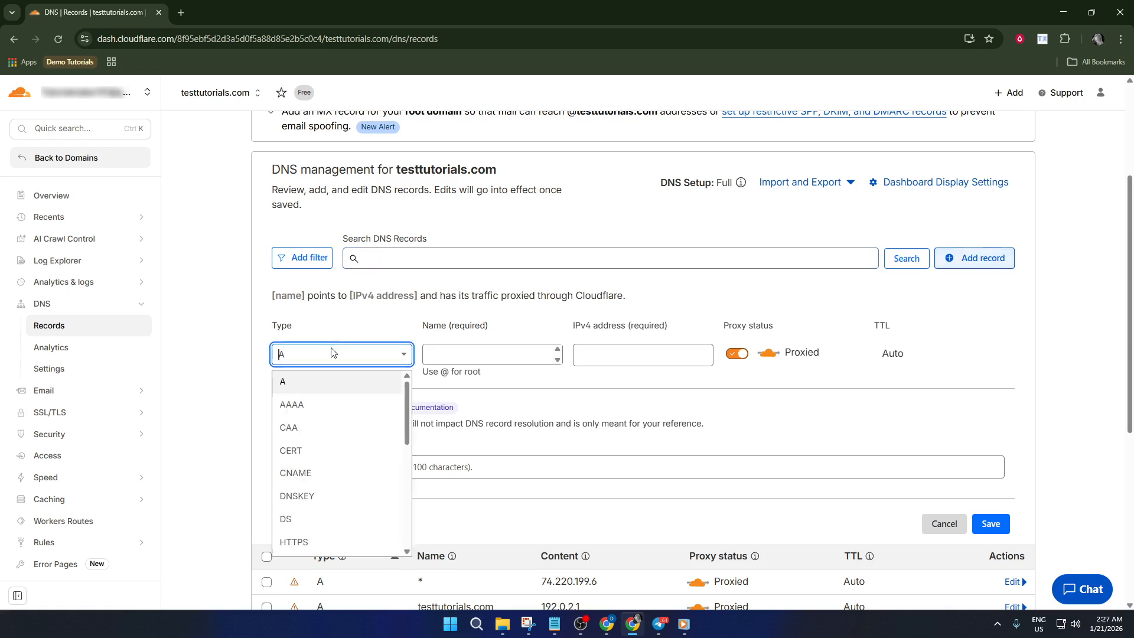
pyautogui.scroll(-2, 305, 472)
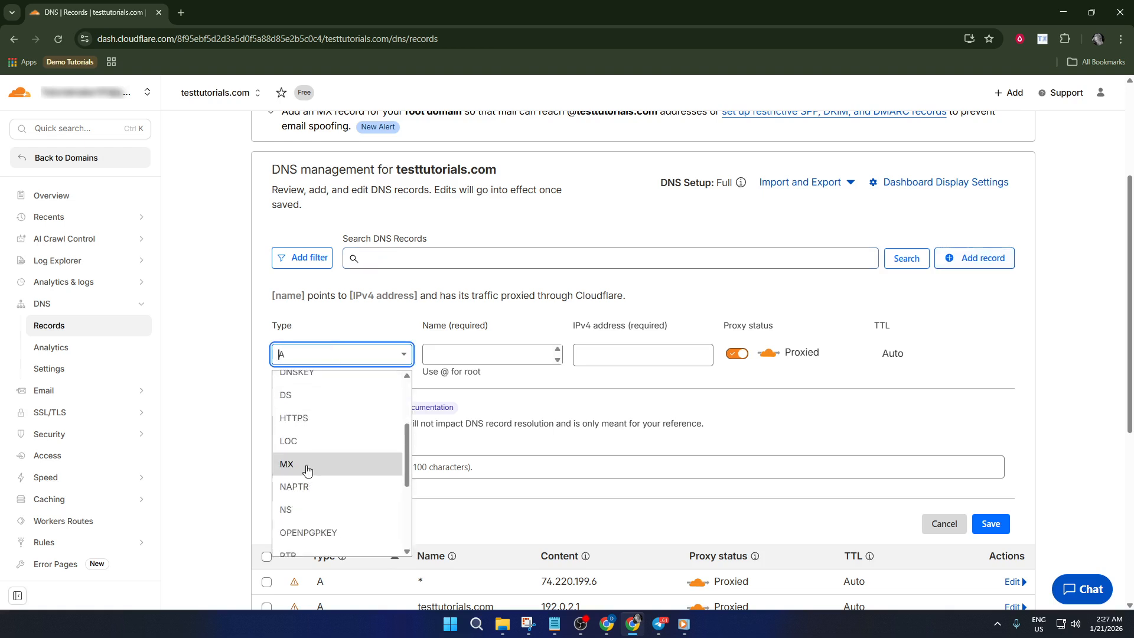
pyautogui.click(307, 464)
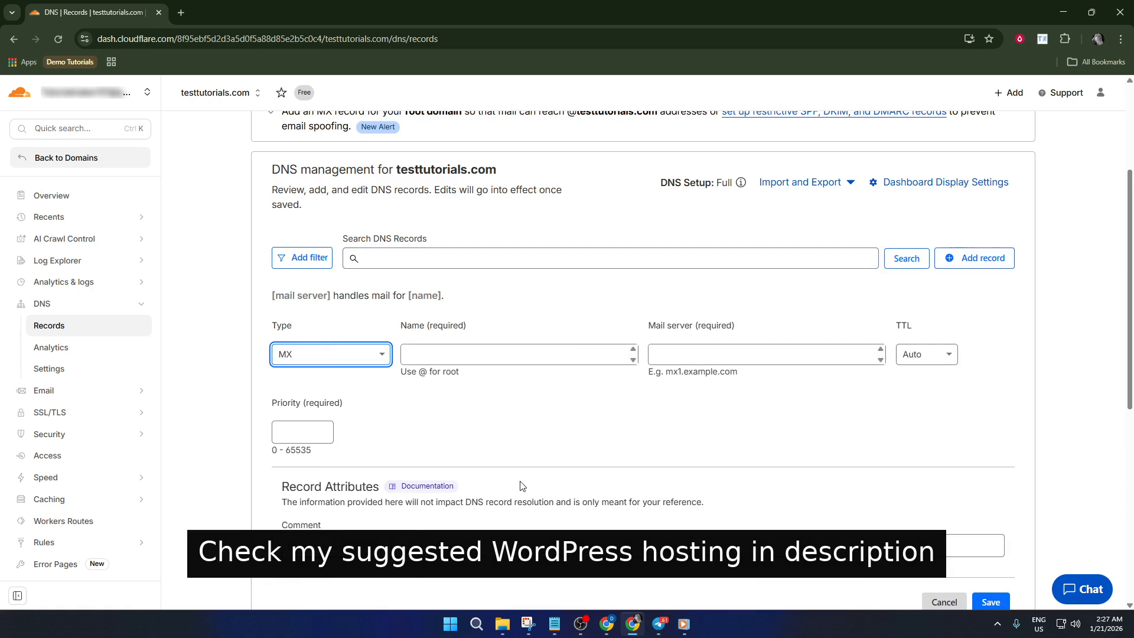
# Step: Consult Record 1 in the Notepad notes and enter @ as the new MX record's name
pyautogui.click(444, 361)
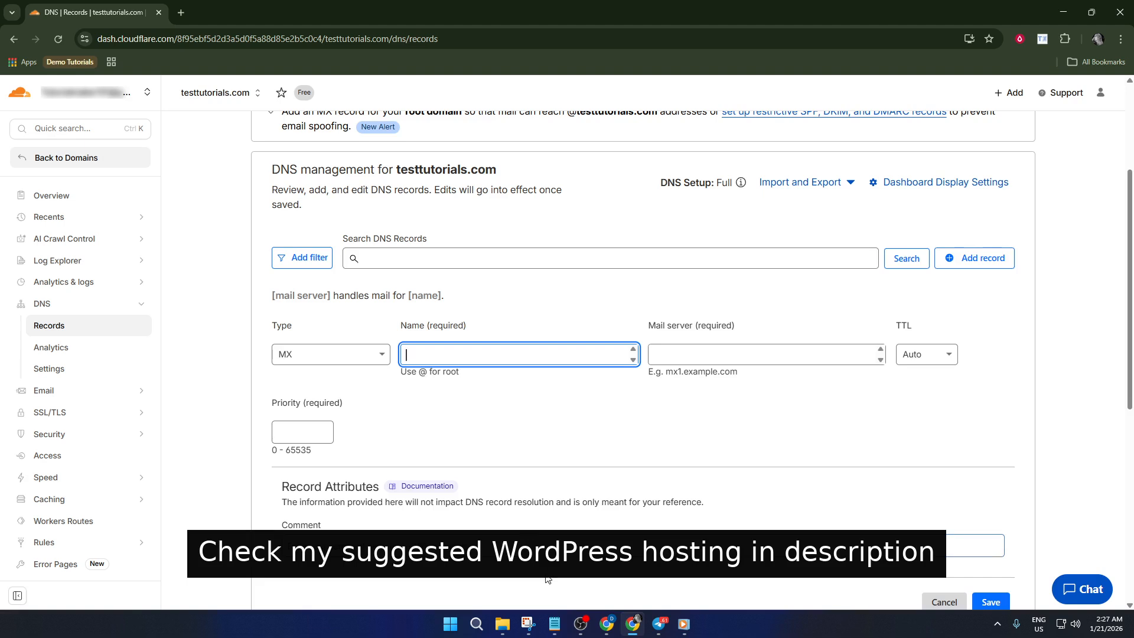
pyautogui.click(554, 624)
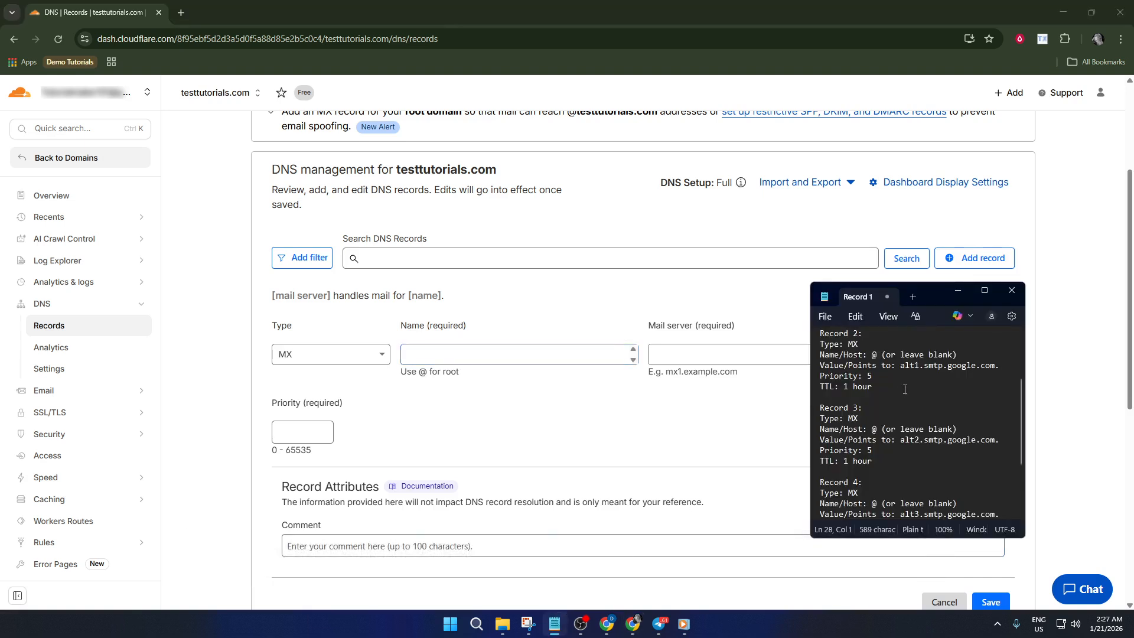
pyautogui.scroll(3, 905, 390)
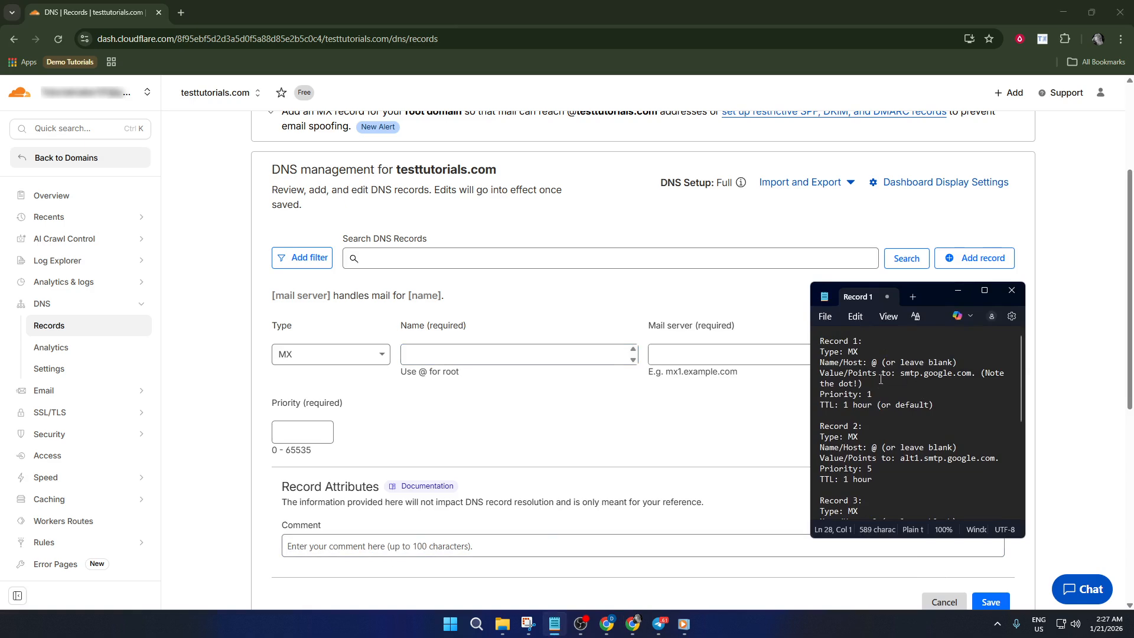
pyautogui.click(542, 349)
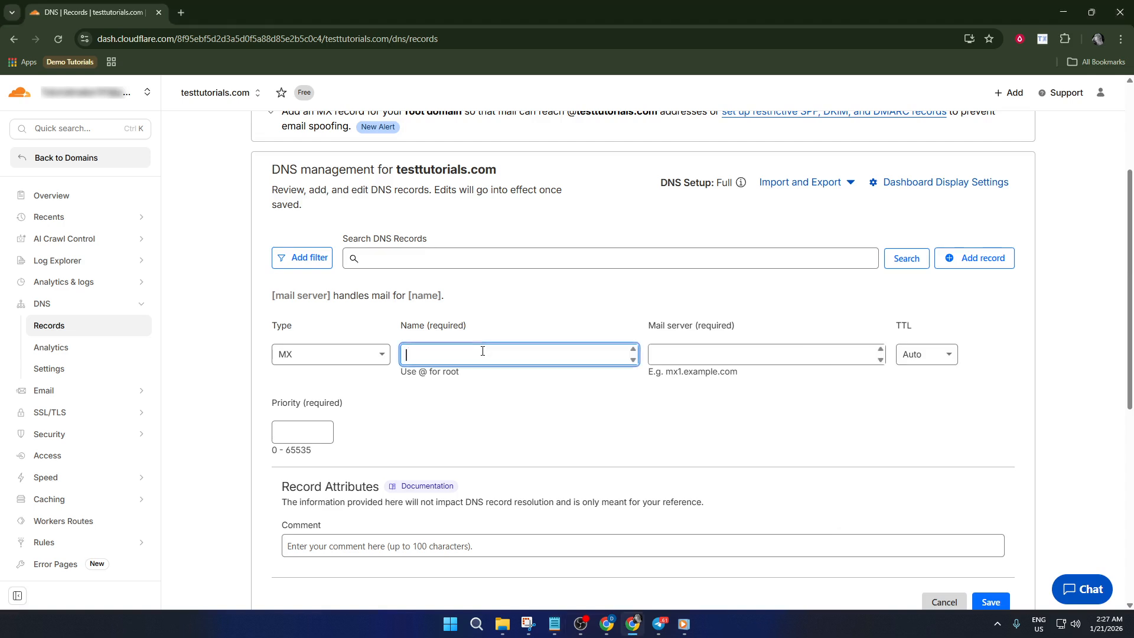
pyautogui.write('@')
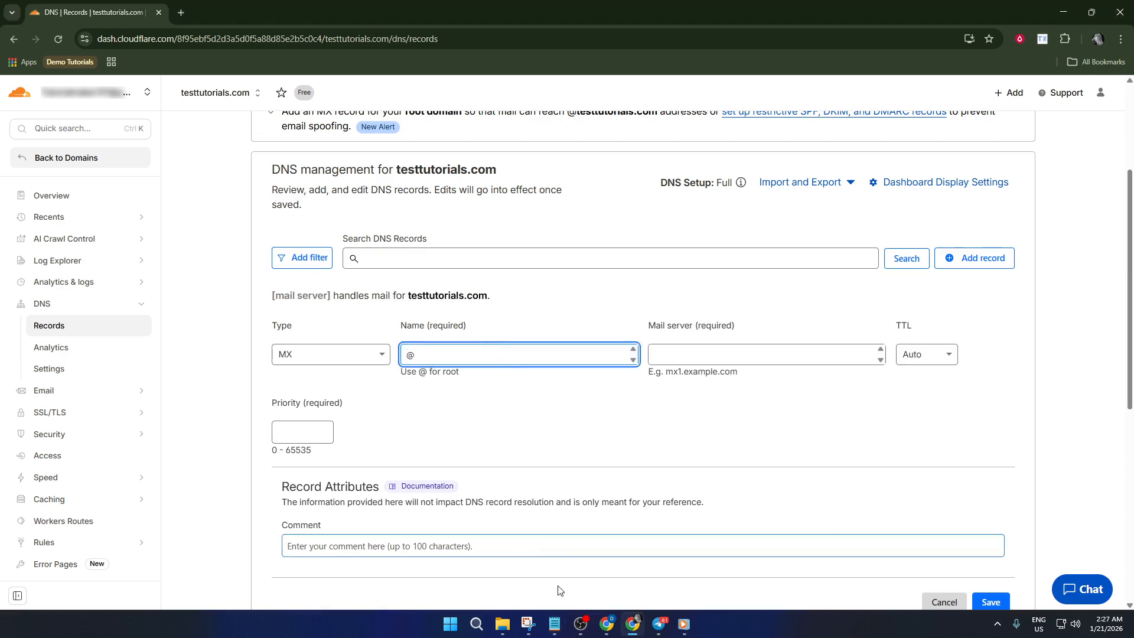
# Step: Copy smtp.google.com. from Record 1 in the Notepad notes into the MX record's mail server
pyautogui.click(554, 624)
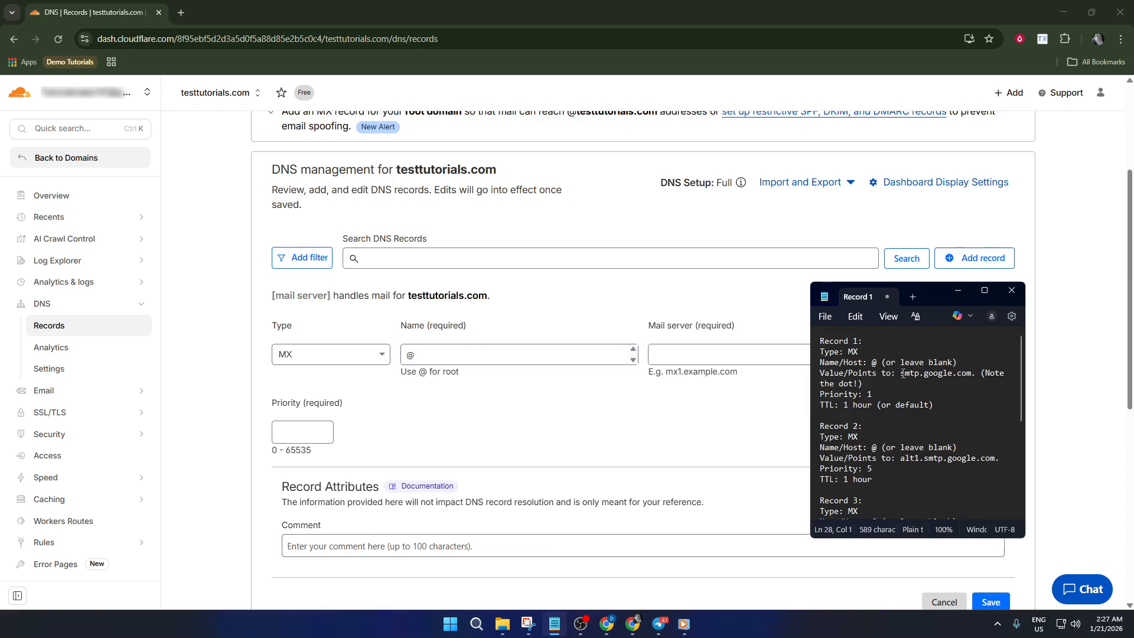
pyautogui.moveTo(901, 373); pyautogui.dragTo(973, 375)
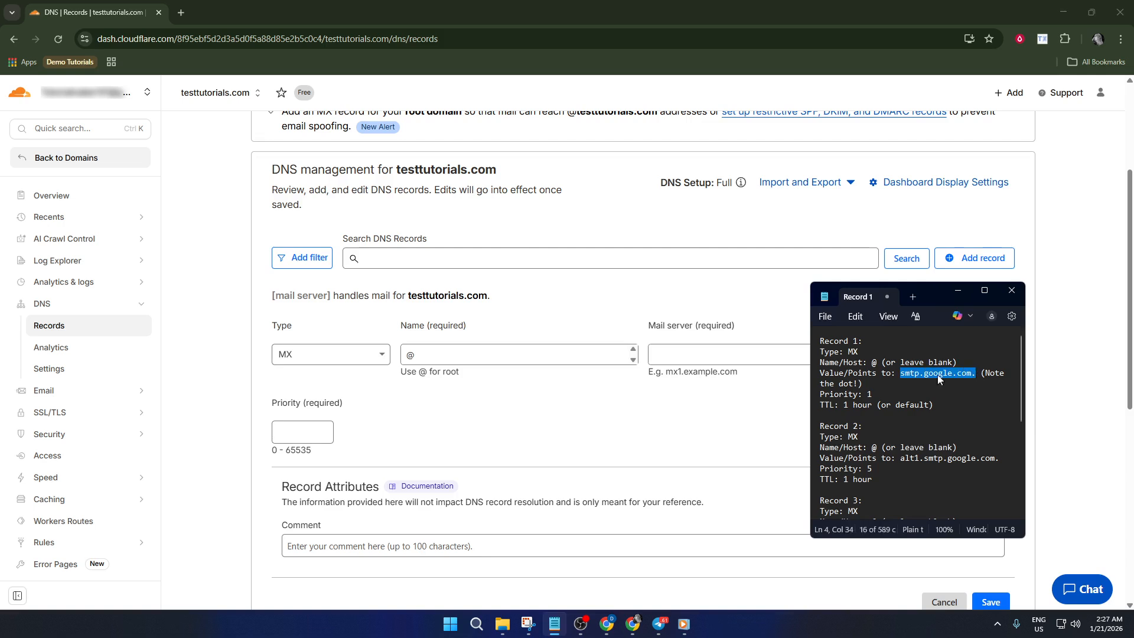
pyautogui.click(710, 360)
pyautogui.write('smtp.google.com.')
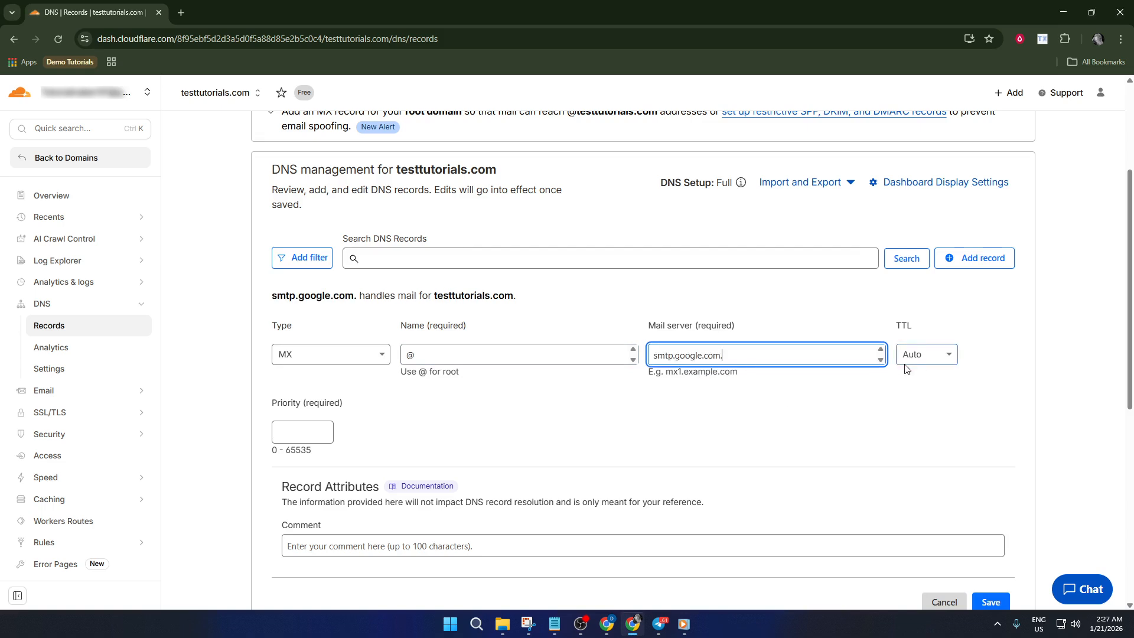
# Step: Set the MX record's priority to 1 as given in the Notepad notes, and save the record
pyautogui.click(322, 430)
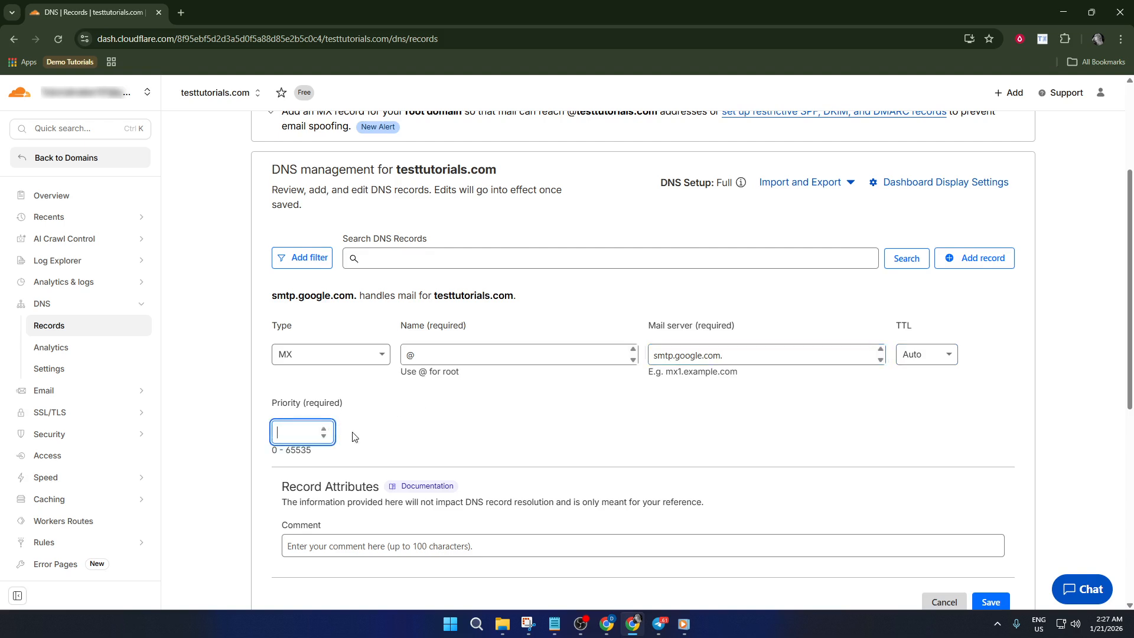
pyautogui.click(554, 624)
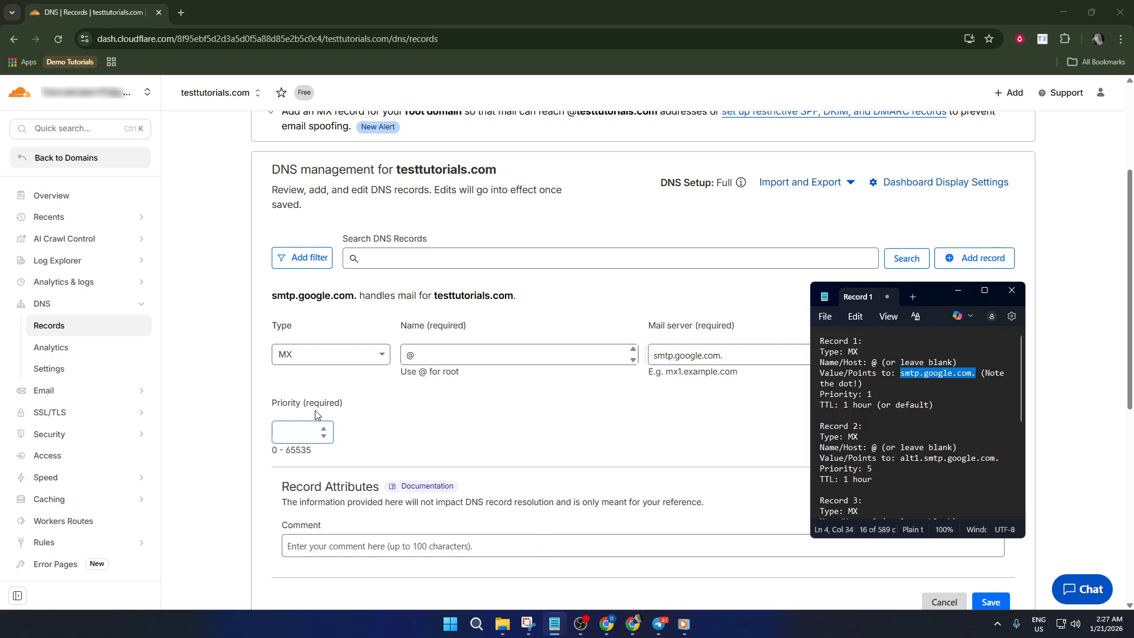
pyautogui.click(302, 428)
pyautogui.write('1')
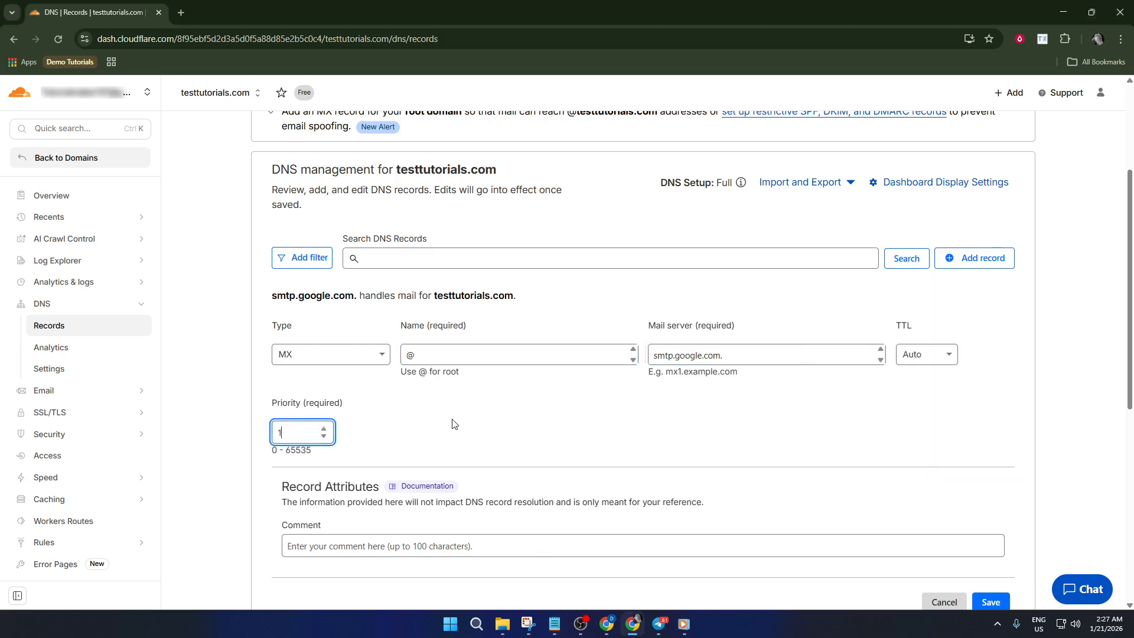
pyautogui.scroll(-3, 454, 424)
pyautogui.scroll(2, 499, 400)
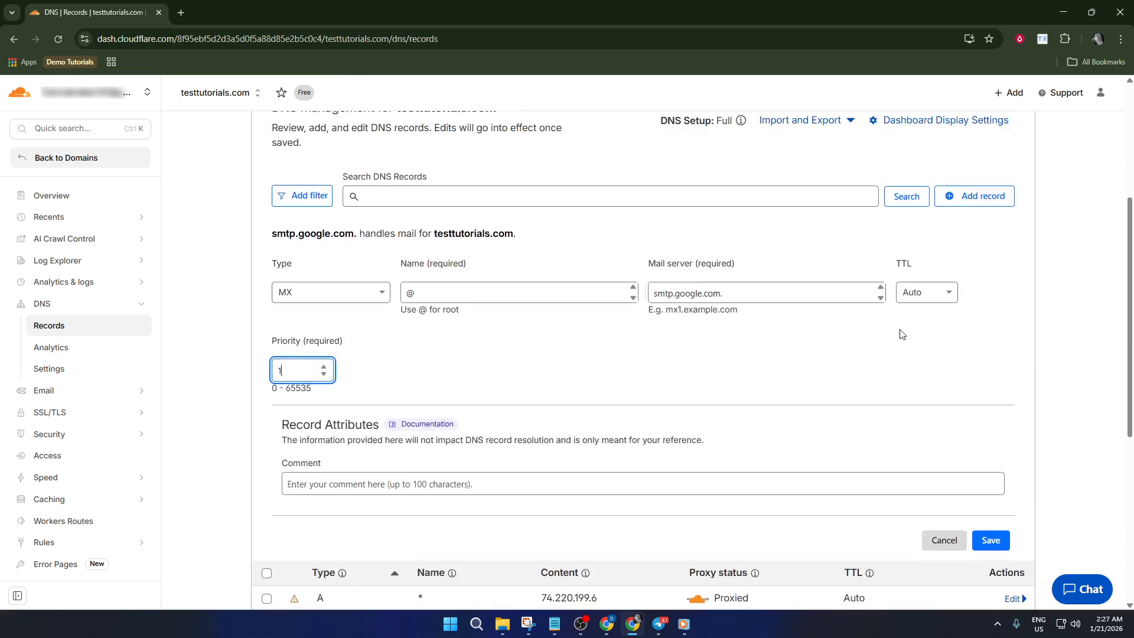
pyautogui.click(988, 541)
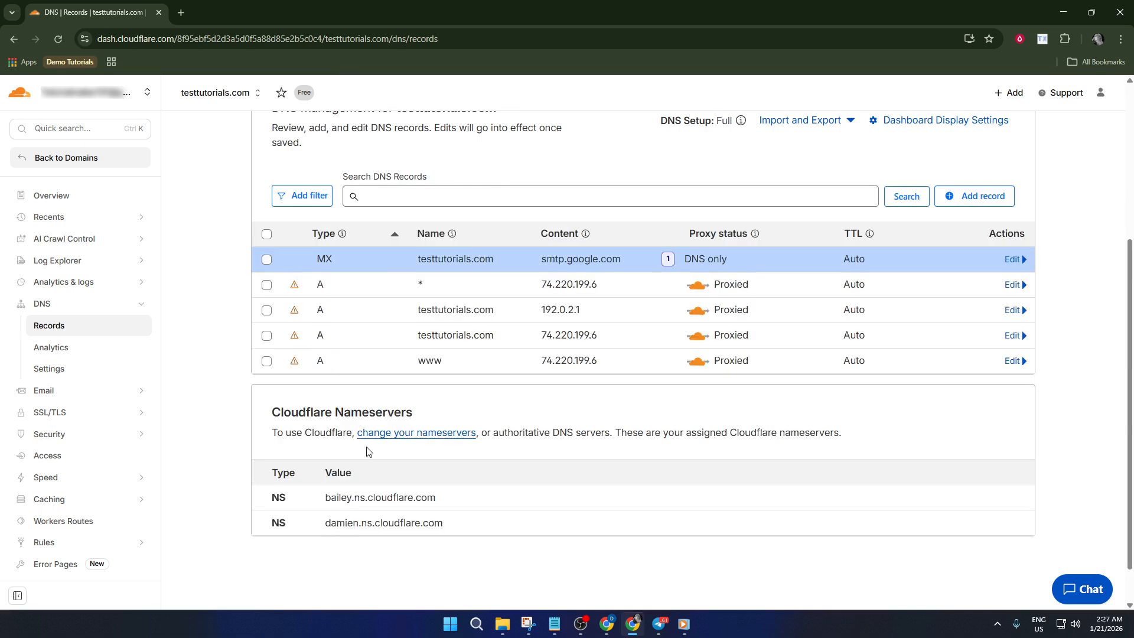
# Step: Start a second DNS record of type MX with @ as its name
pyautogui.scroll(2, 886, 236)
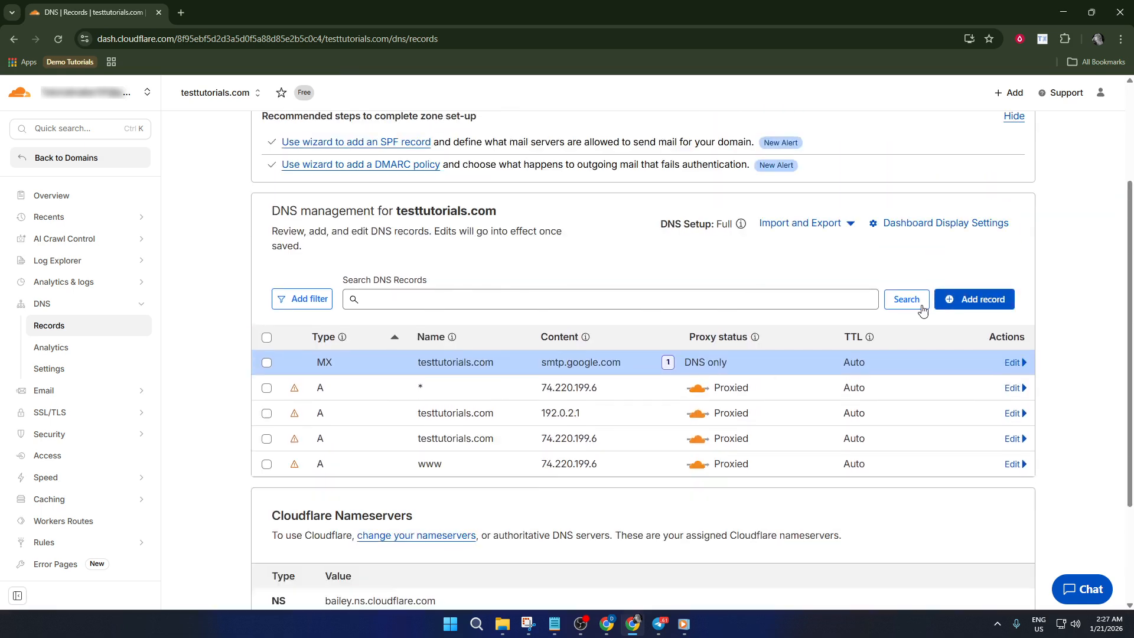
pyautogui.click(997, 332)
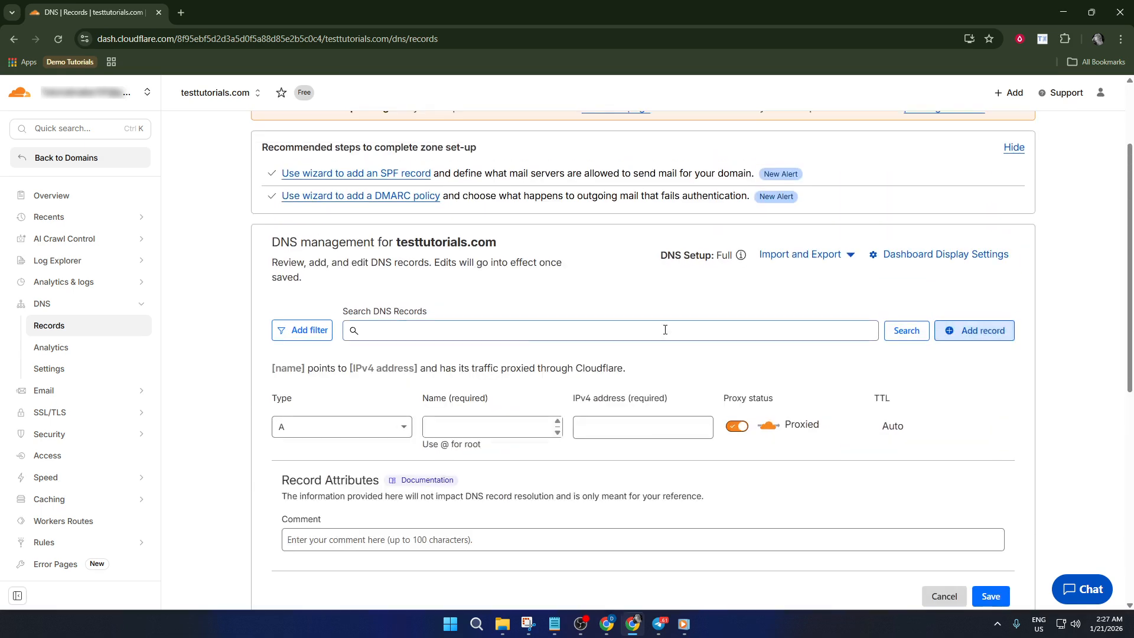
pyautogui.click(367, 429)
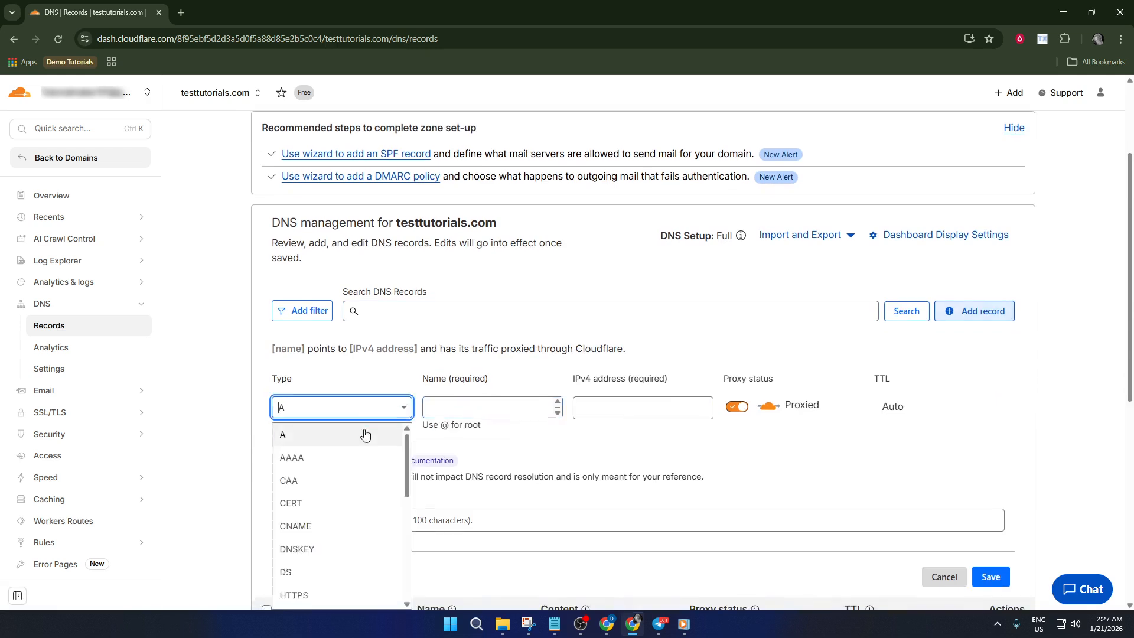
pyautogui.scroll(-2, 320, 485)
pyautogui.scroll(-1, 319, 489)
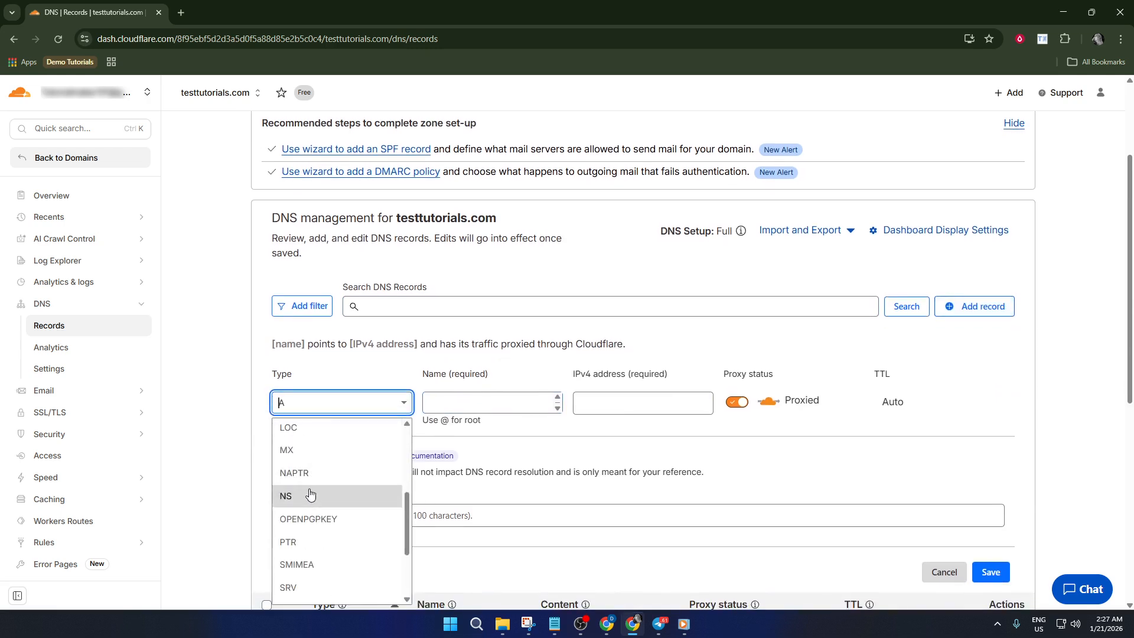
pyautogui.click(317, 455)
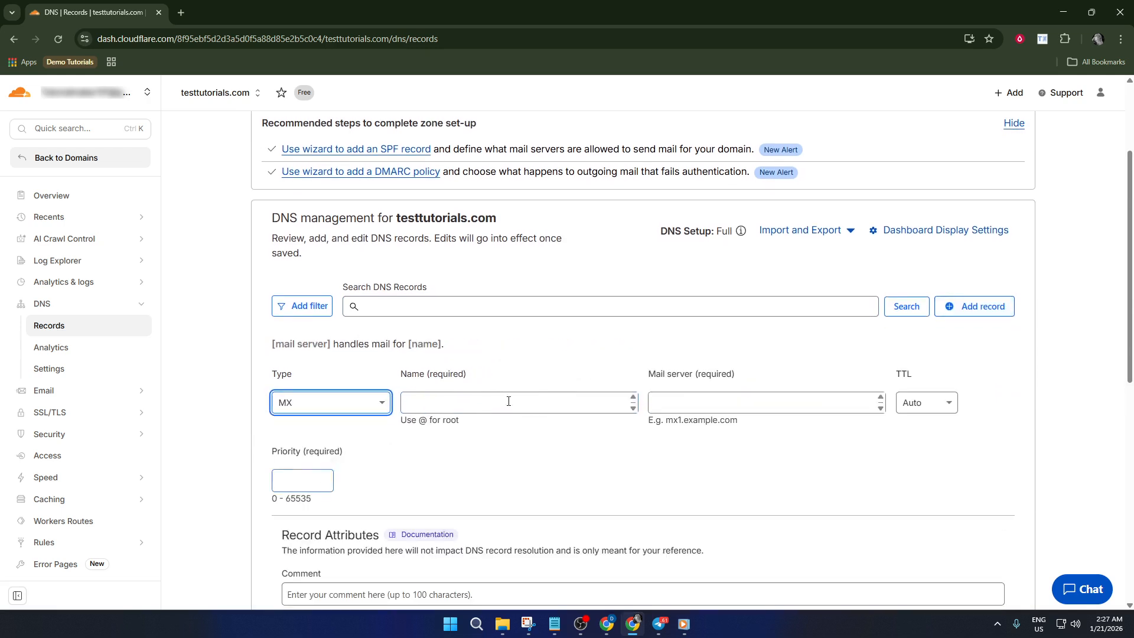
pyautogui.click(508, 397)
pyautogui.write('@')
# Step: Copy alt1.smtp.google.com. from Record 2 in the Notepad notes into the second MX record's mail server
pyautogui.click(721, 399)
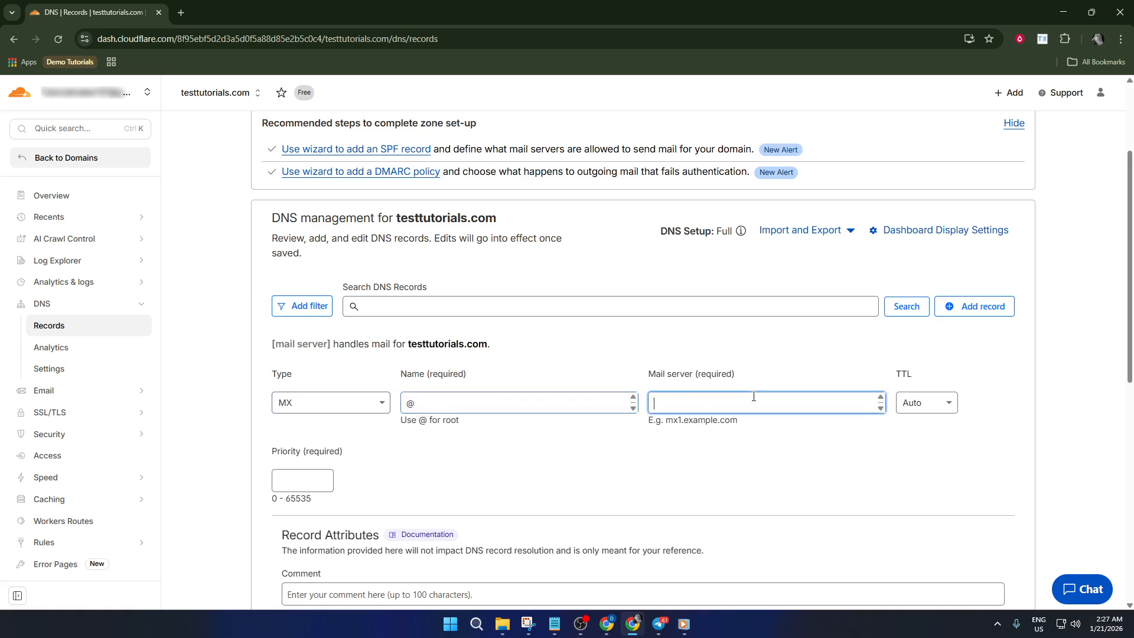
pyautogui.click(554, 624)
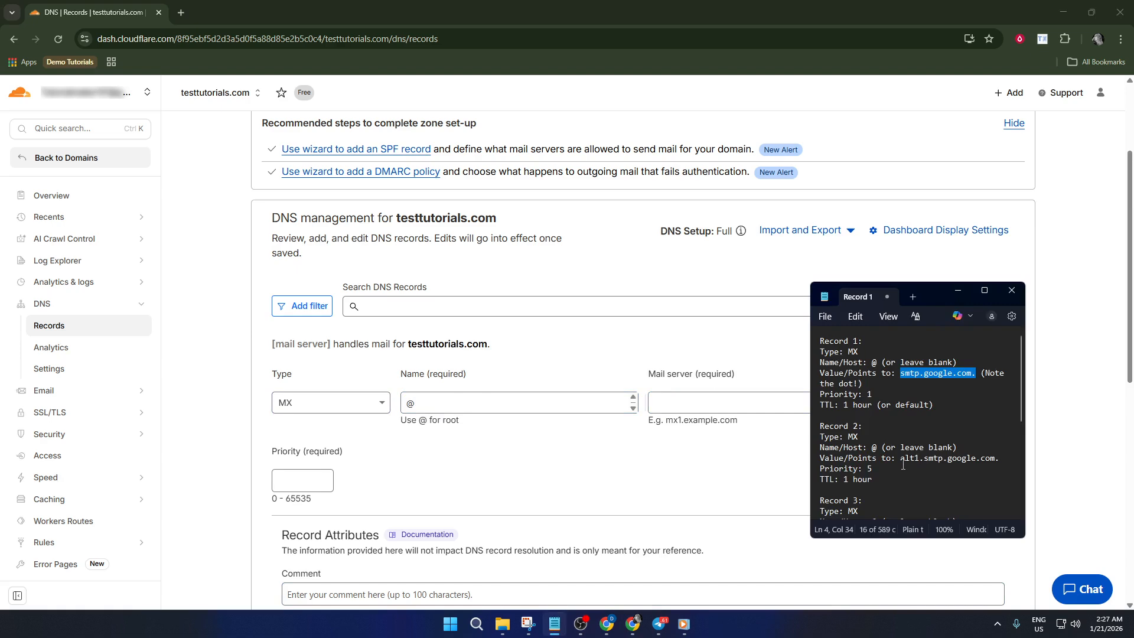
pyautogui.moveTo(903, 464)
pyautogui.mouseDown()
pyautogui.moveTo(992, 461)
pyautogui.moveTo(903, 464)
pyautogui.mouseUp()
pyautogui.hotkey('ctrl', 'c')
pyautogui.click(998, 459)
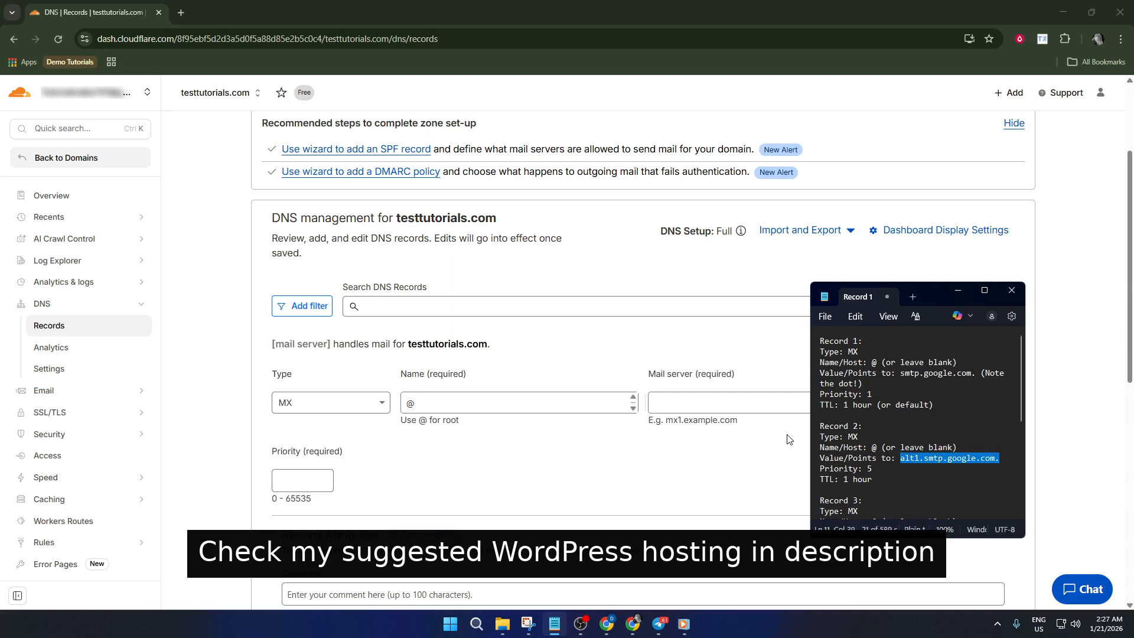
pyautogui.click(714, 402)
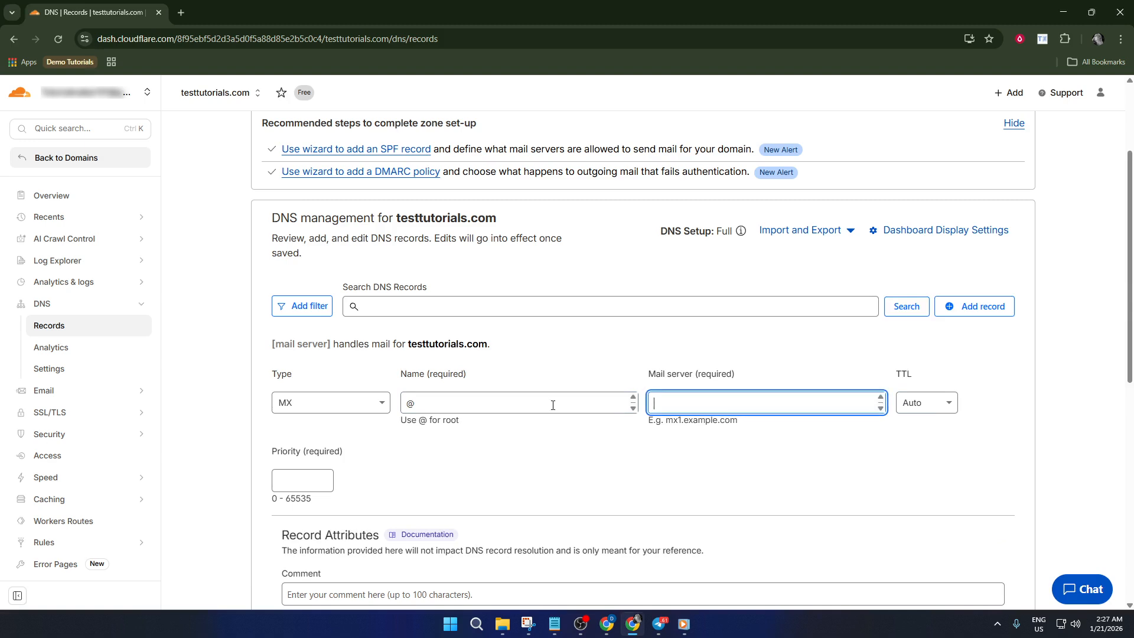
pyautogui.hotkey('ctrl', 'v')
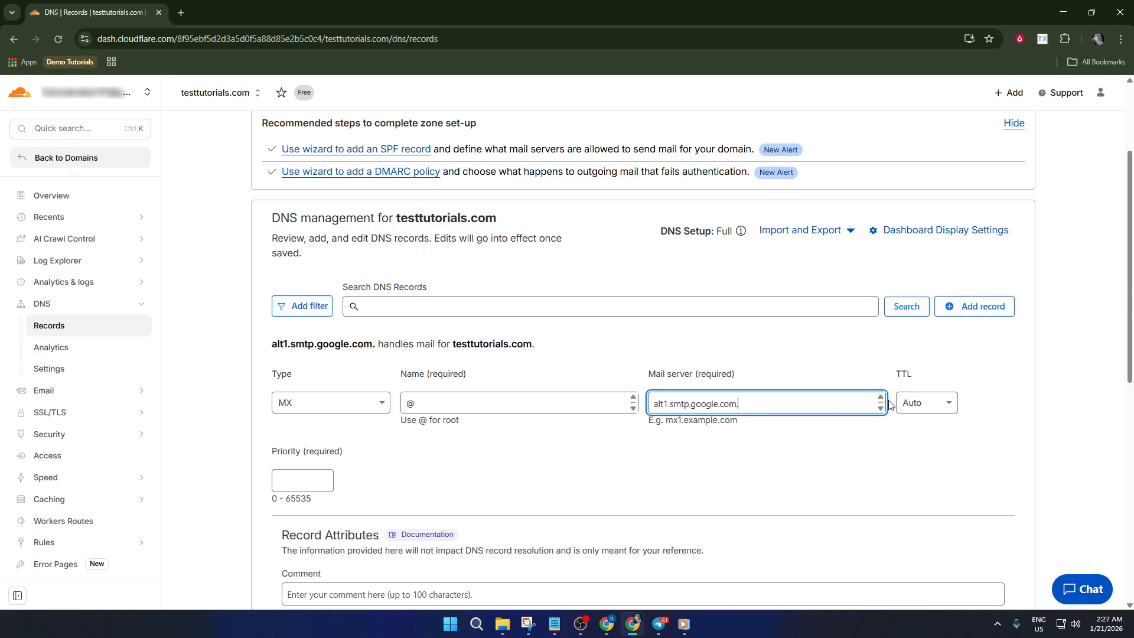
# Step: Set the second MX record's priority to 5, as given for Record 2 in the Notepad notes
pyautogui.click(314, 472)
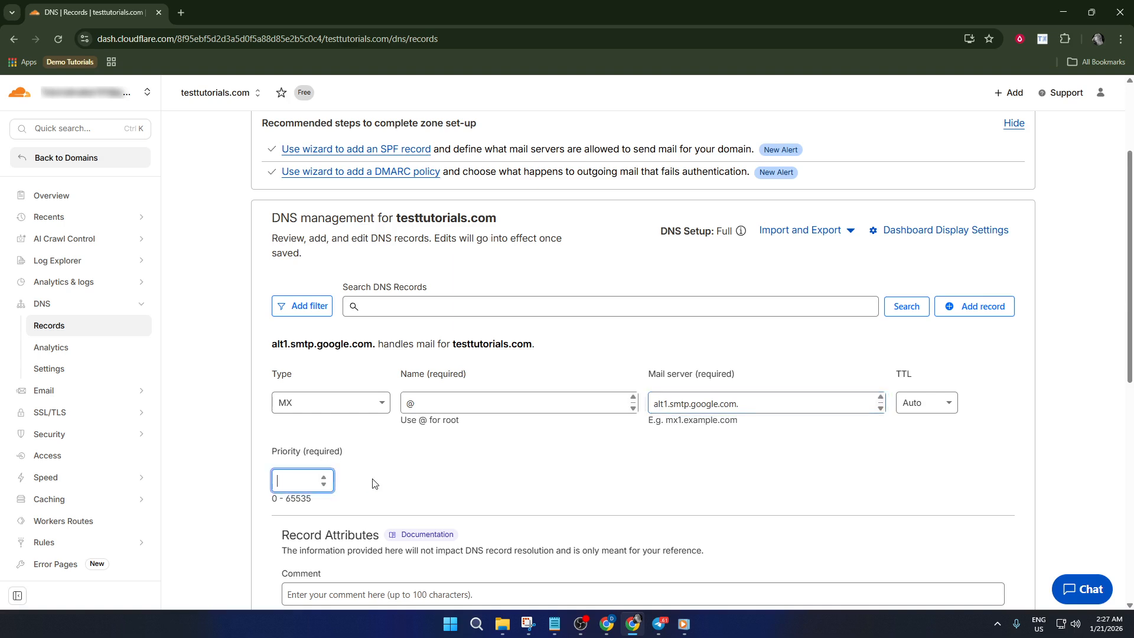
pyautogui.click(556, 621)
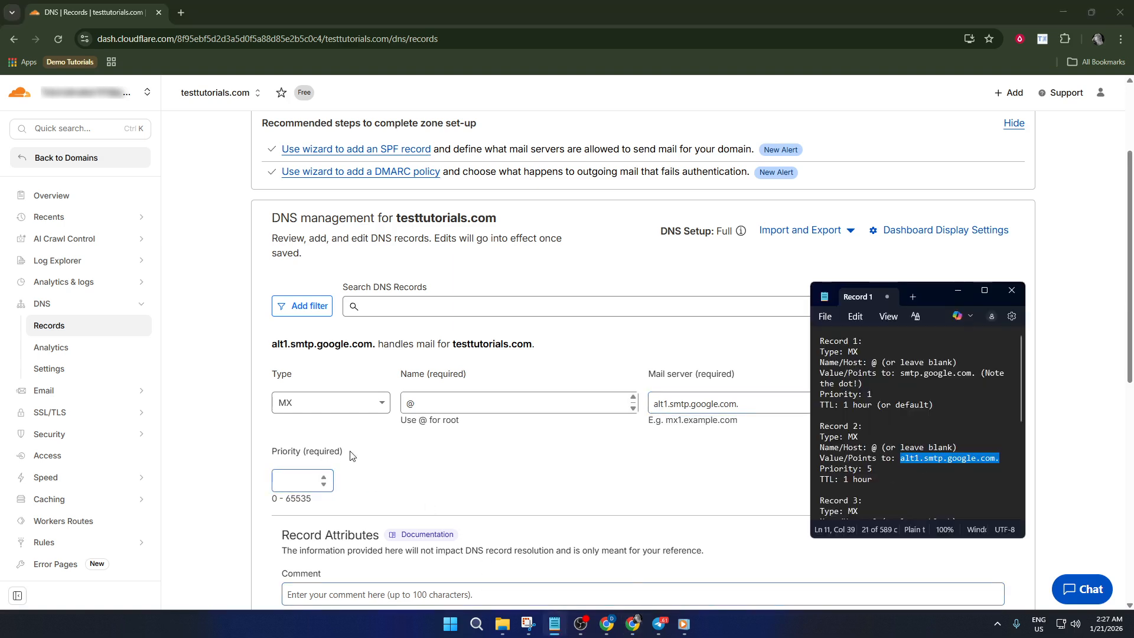
pyautogui.click(306, 477)
pyautogui.write('5')
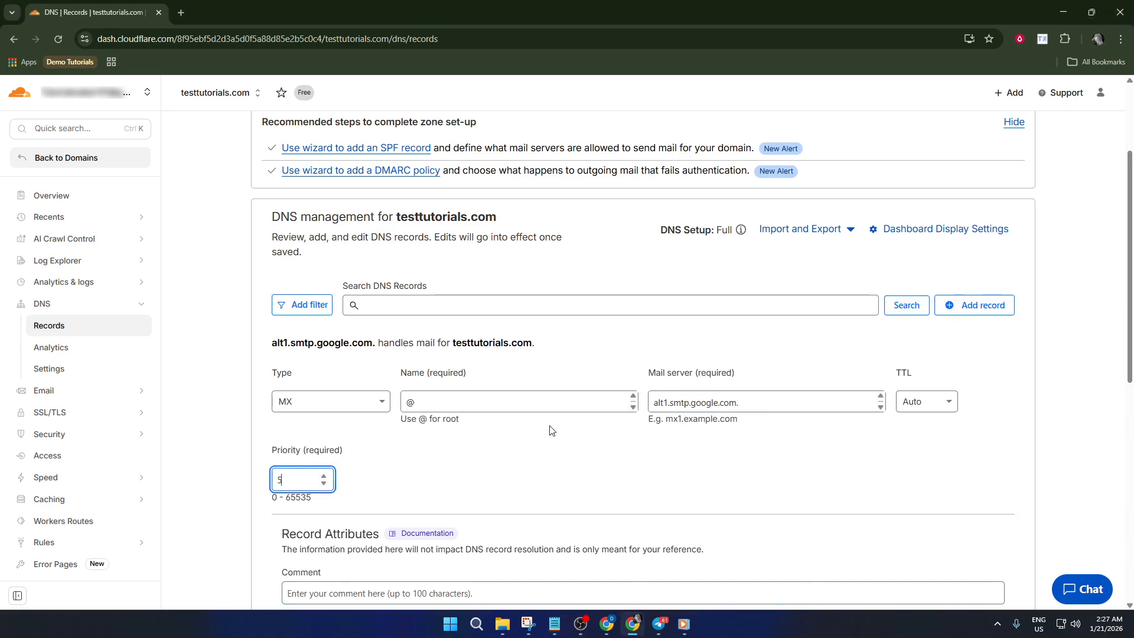
# Step: Set the second MX record's TTL to 1 hr, as given for Record 2 in the Notepad notes, and save the record
pyautogui.scroll(-2, 549, 429)
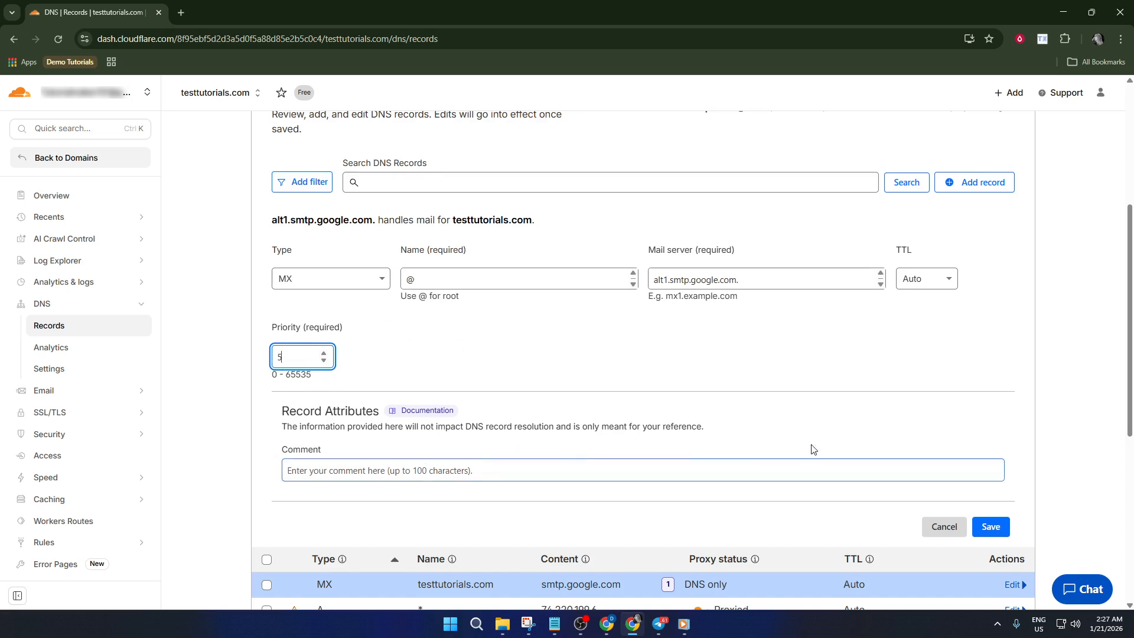
pyautogui.scroll(-1, 827, 437)
pyautogui.click(943, 220)
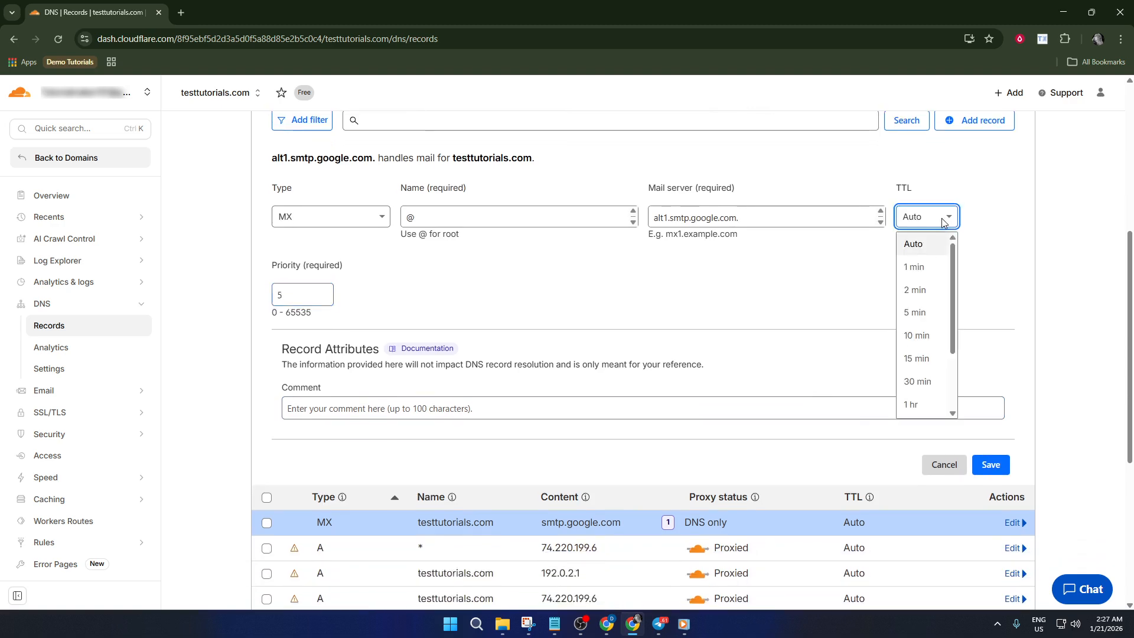
pyautogui.hotkey('alt', 'Tab')
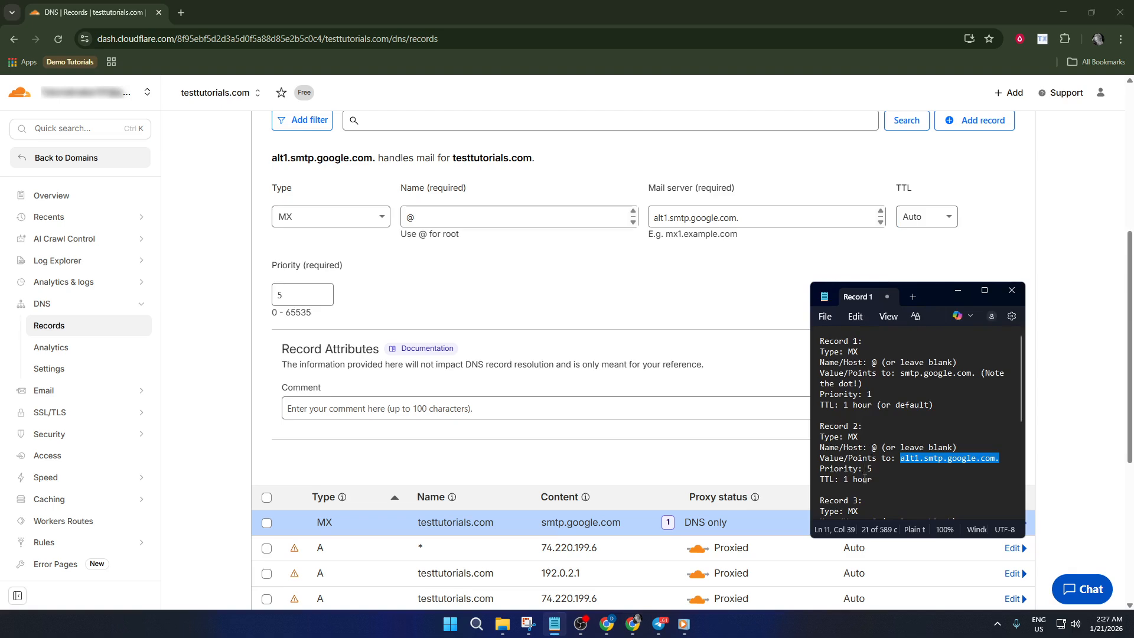
pyautogui.click(893, 271)
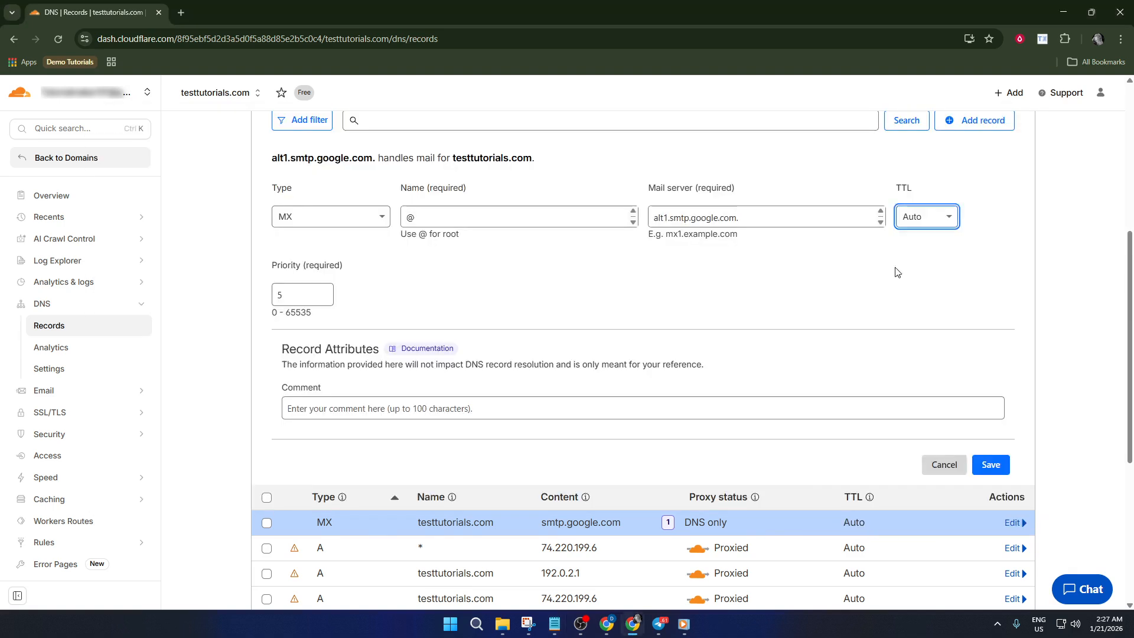
pyautogui.click(936, 217)
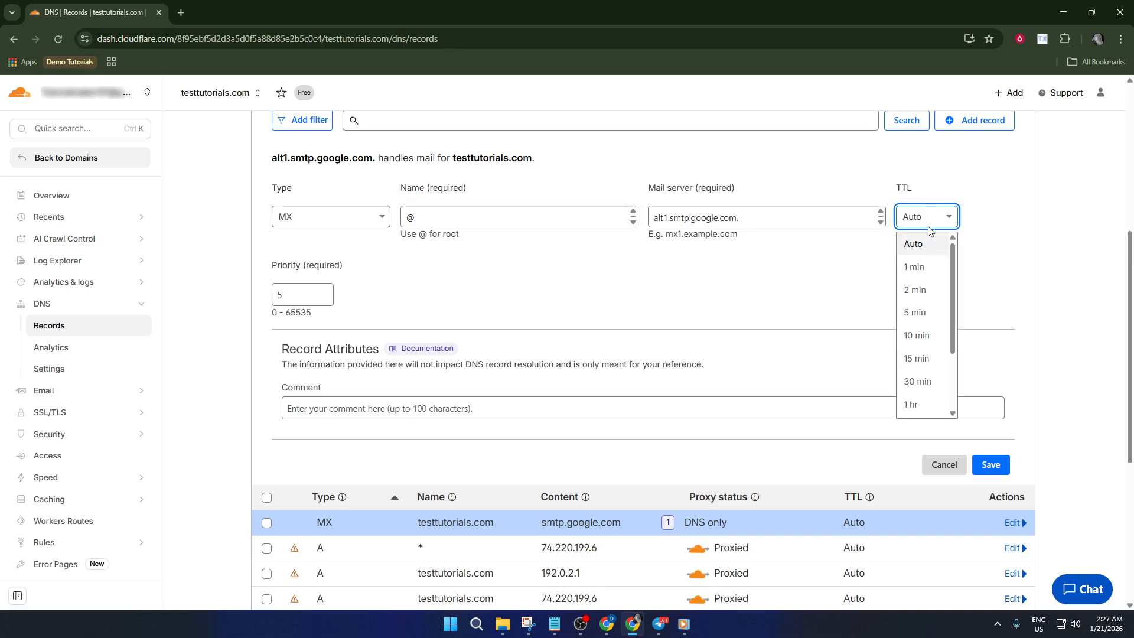
pyautogui.scroll(-2, 924, 351)
pyautogui.click(924, 352)
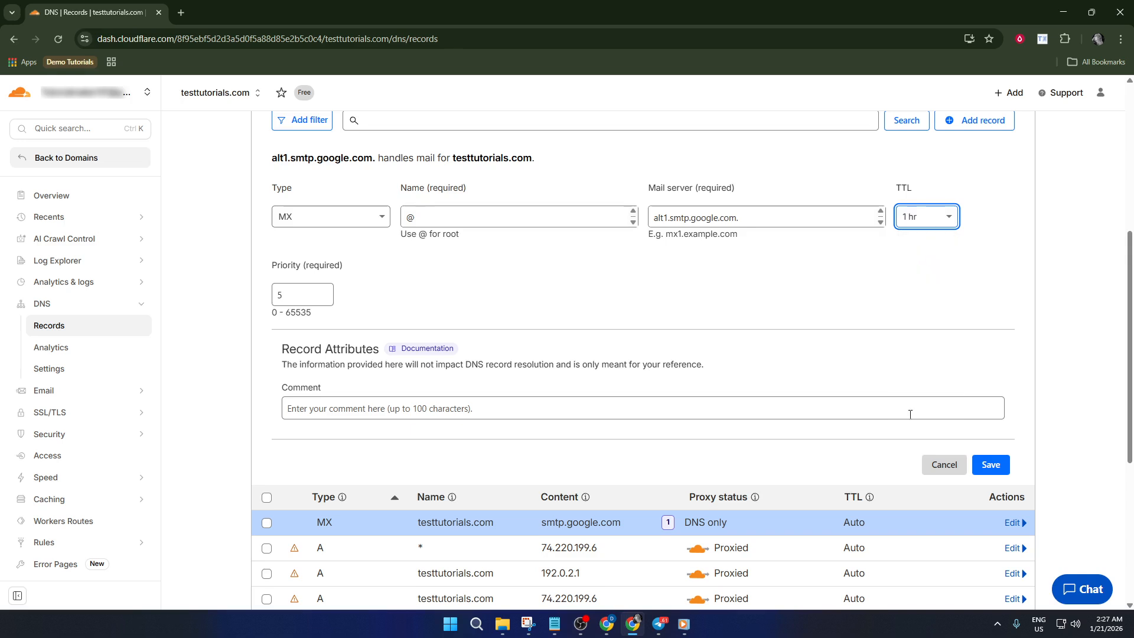
pyautogui.click(980, 467)
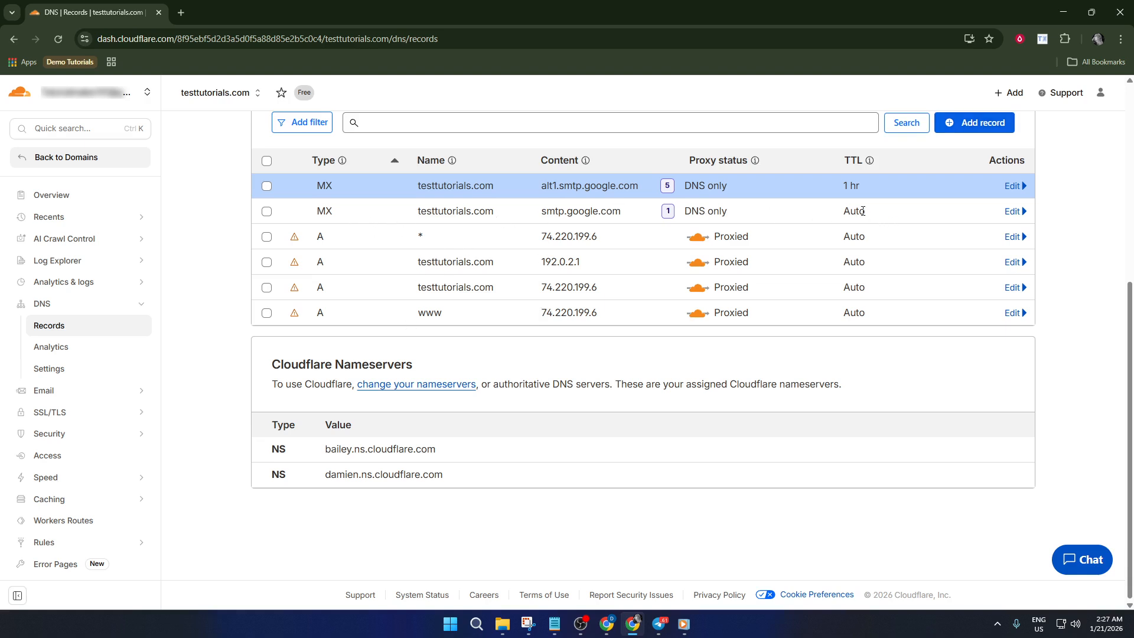
# Step: Look over the settings of the smtp.google.com MX record and close it without editing
pyautogui.click(1011, 212)
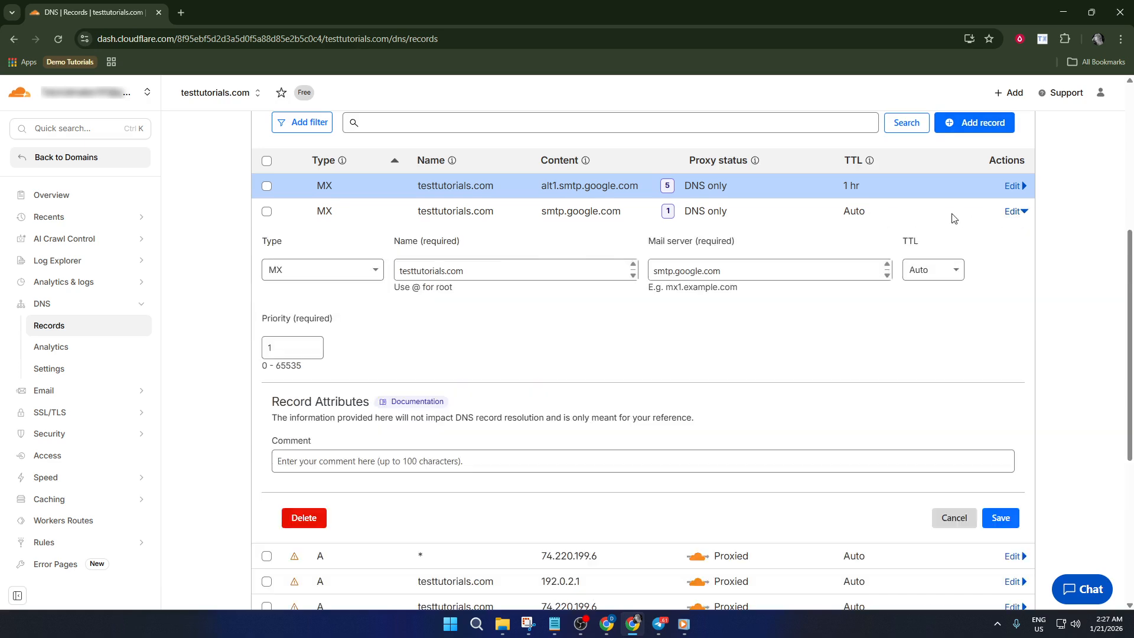
pyautogui.click(1013, 212)
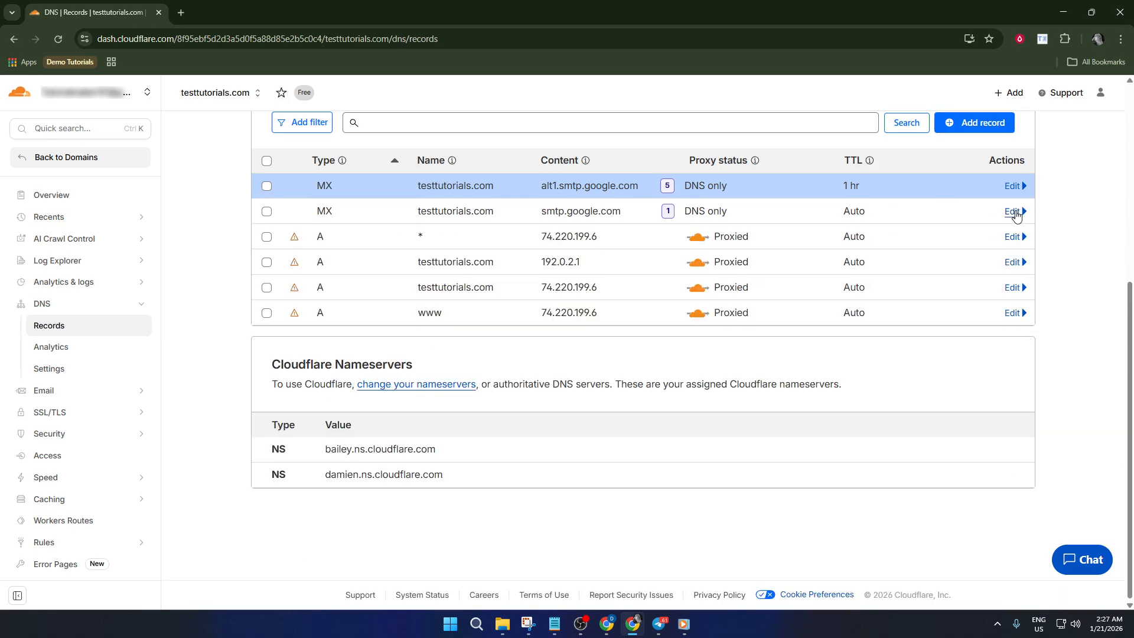